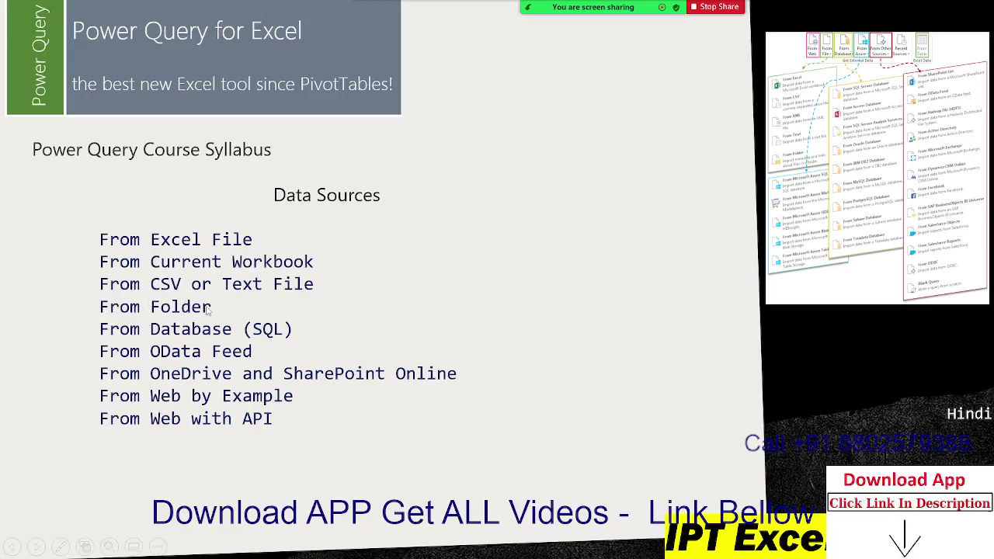
Exit the PowerPoint slideshow and switch to the blank Excel workbook Book1.
{"action": "key", "text": "Escape"}
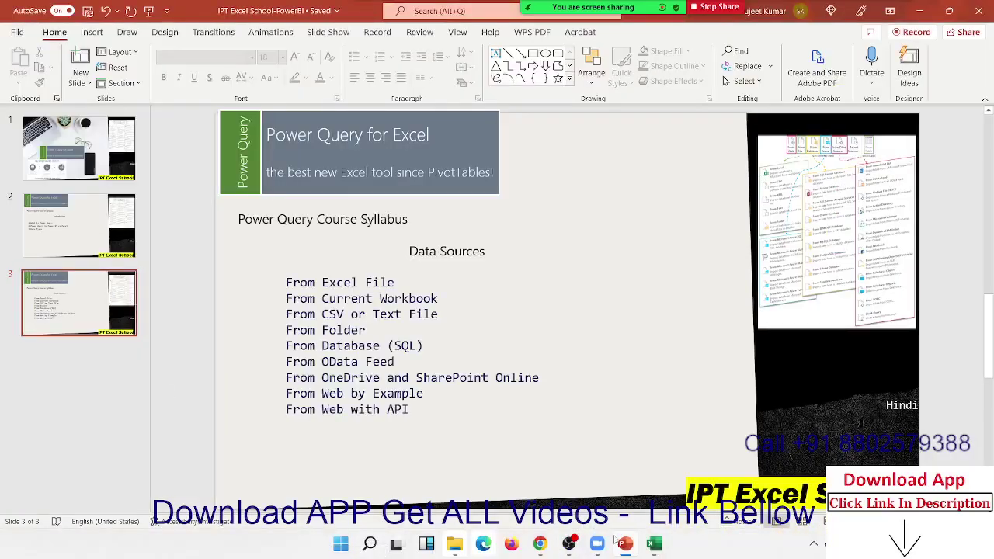
{"action": "mouse_move", "coordinate": [653, 543]}
{"action": "mouse_move", "coordinate": [652, 474]}
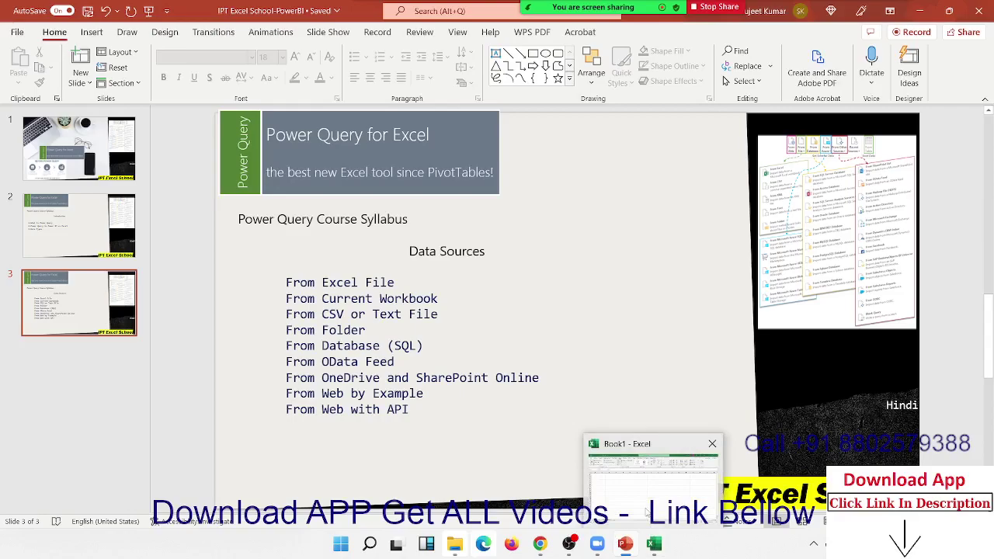
{"action": "left_click", "coordinate": [647, 513]}
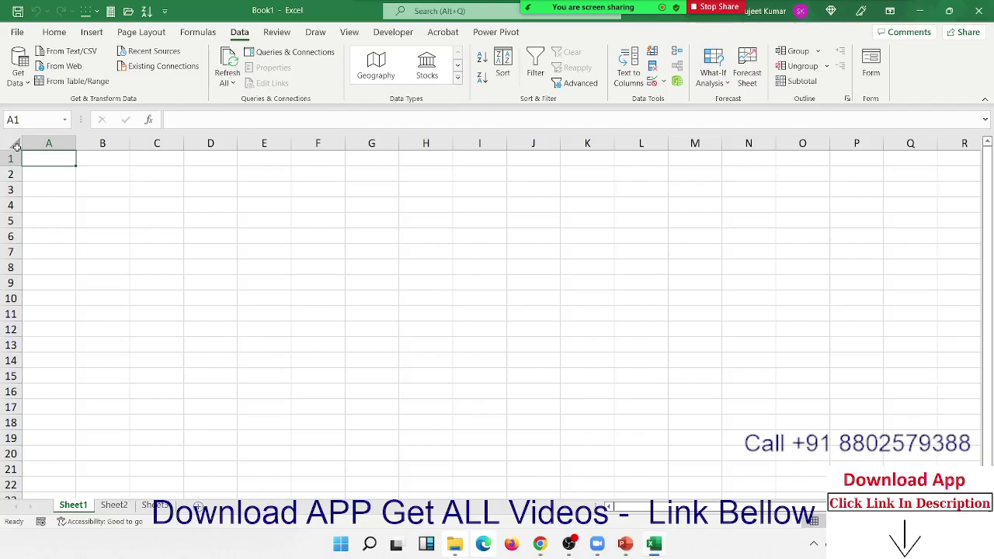
Show Get Data's From File sources: Excel Workbook, Text/CSV, XML, JSON, PDF and Folder.
{"action": "left_click", "coordinate": [18, 74]}
{"action": "mouse_move", "coordinate": [56, 106]}
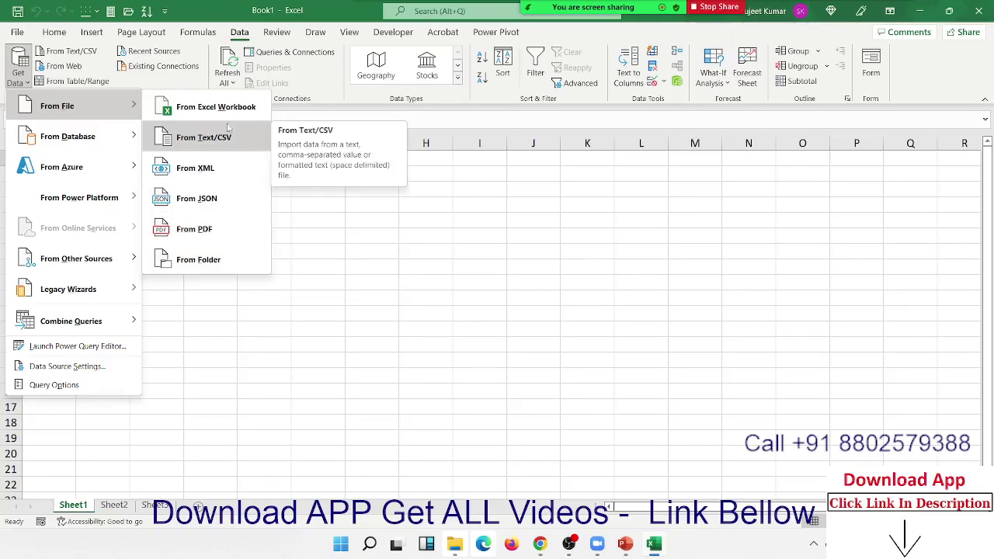
Import workbook 1 from G:\Power-Query\Data as an Excel Workbook source.
{"action": "left_click", "coordinate": [224, 115]}
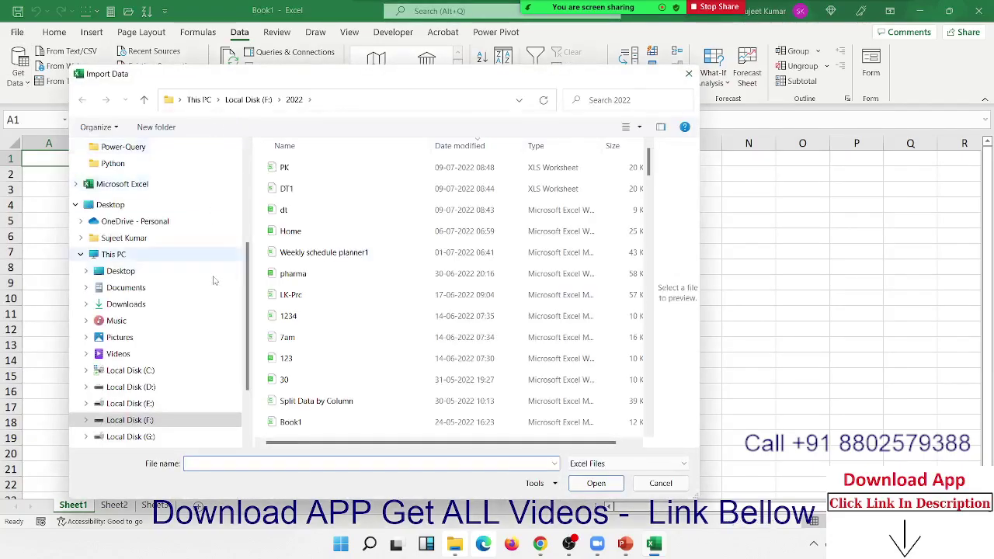
{"action": "left_click", "coordinate": [160, 436]}
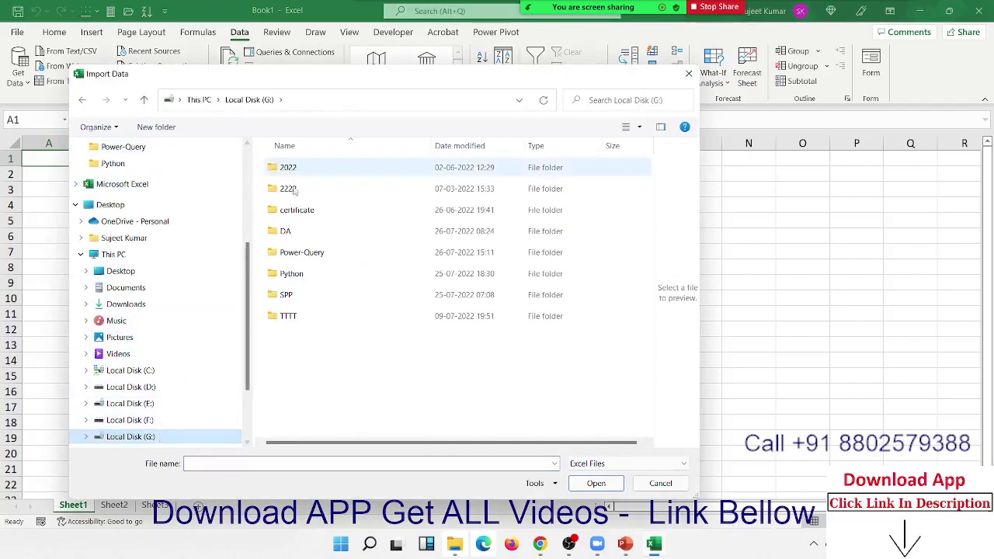
{"action": "left_click", "coordinate": [300, 253]}
{"action": "double_click", "coordinate": [299, 256]}
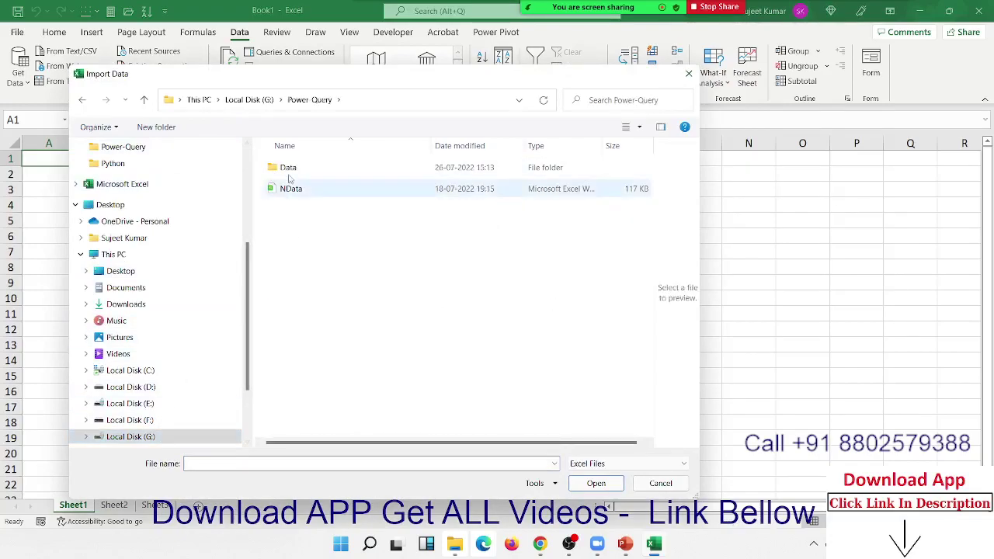
{"action": "double_click", "coordinate": [287, 167]}
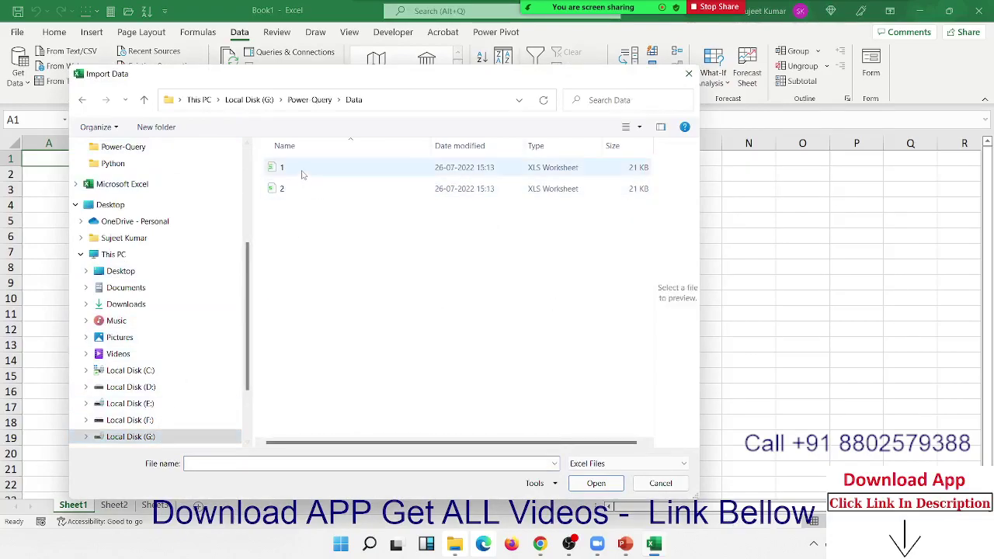
{"action": "left_click", "coordinate": [281, 167]}
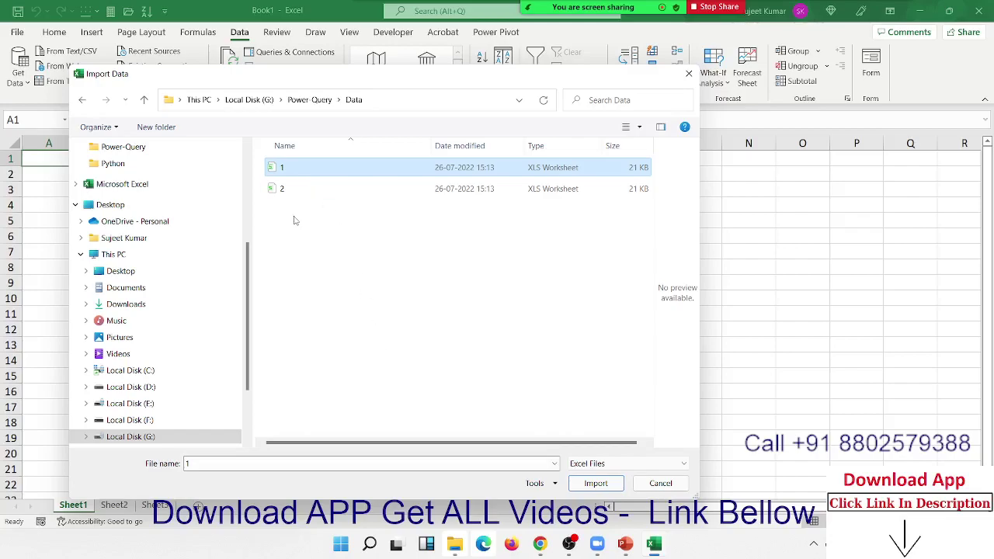
{"action": "left_click", "coordinate": [297, 194]}
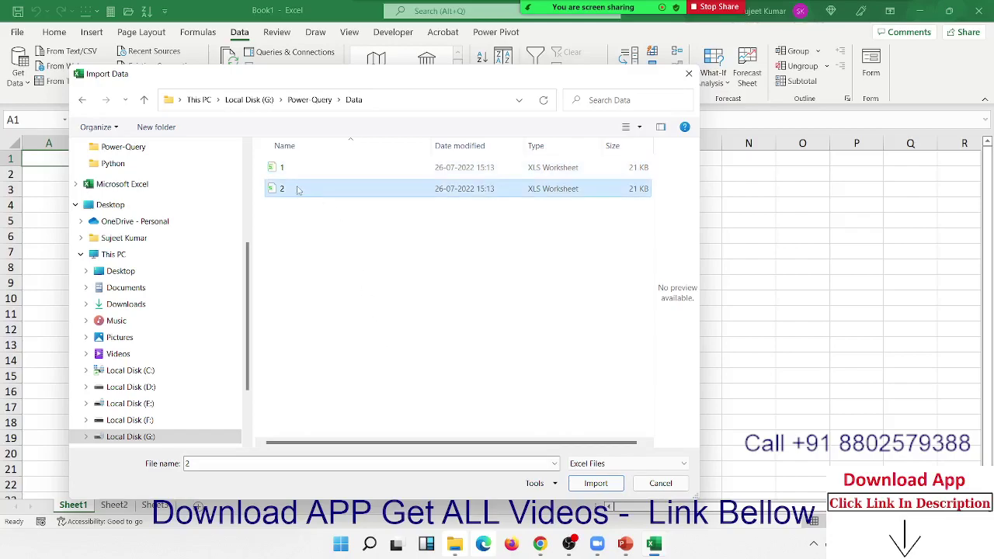
{"action": "left_click", "coordinate": [319, 168]}
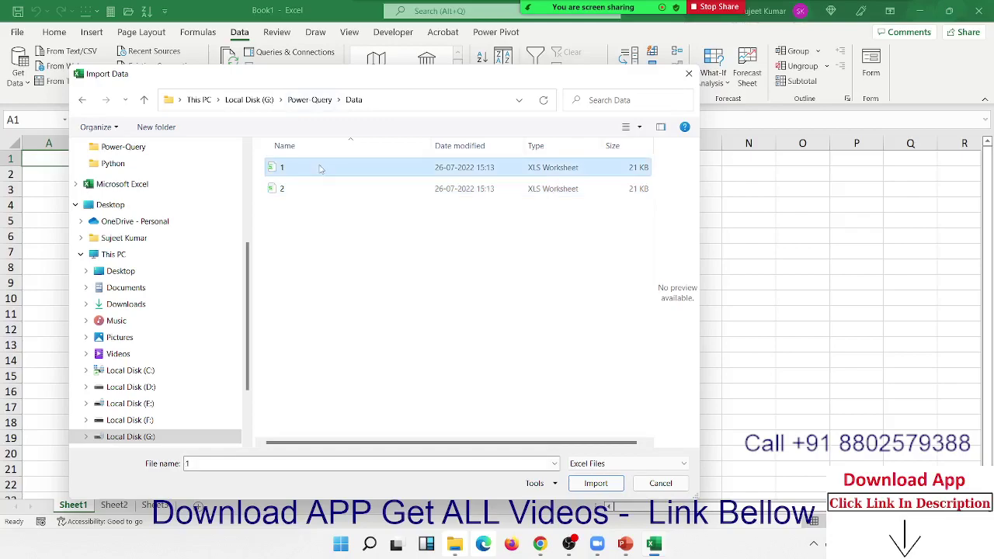
{"action": "left_click", "coordinate": [592, 483]}
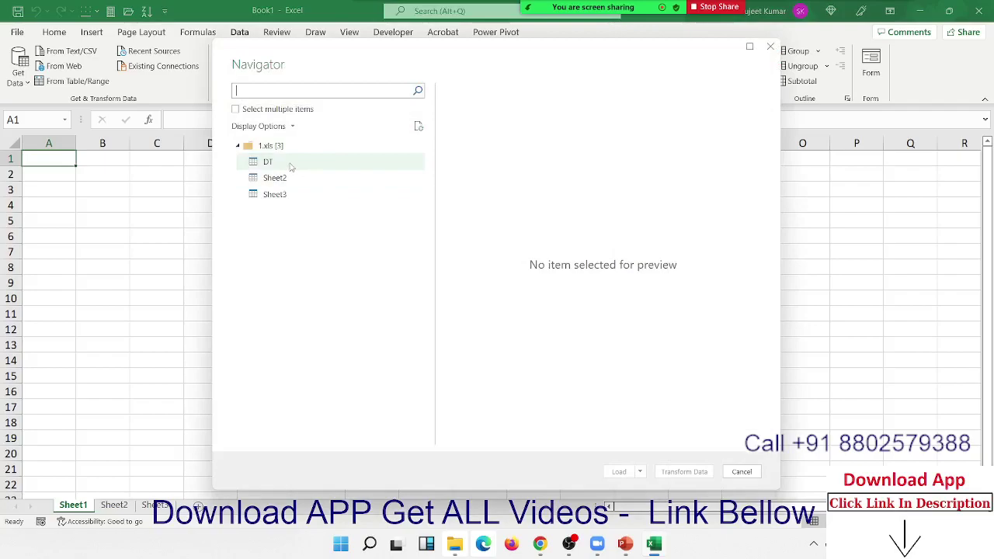
Load the DT sheet as a connection-only query.
{"action": "left_click", "coordinate": [291, 165]}
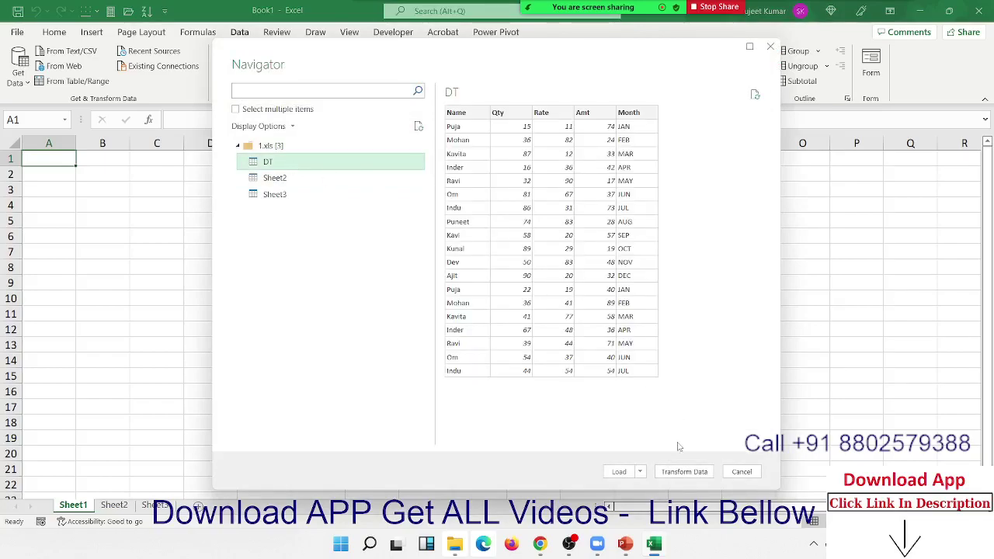
{"action": "left_click", "coordinate": [640, 471]}
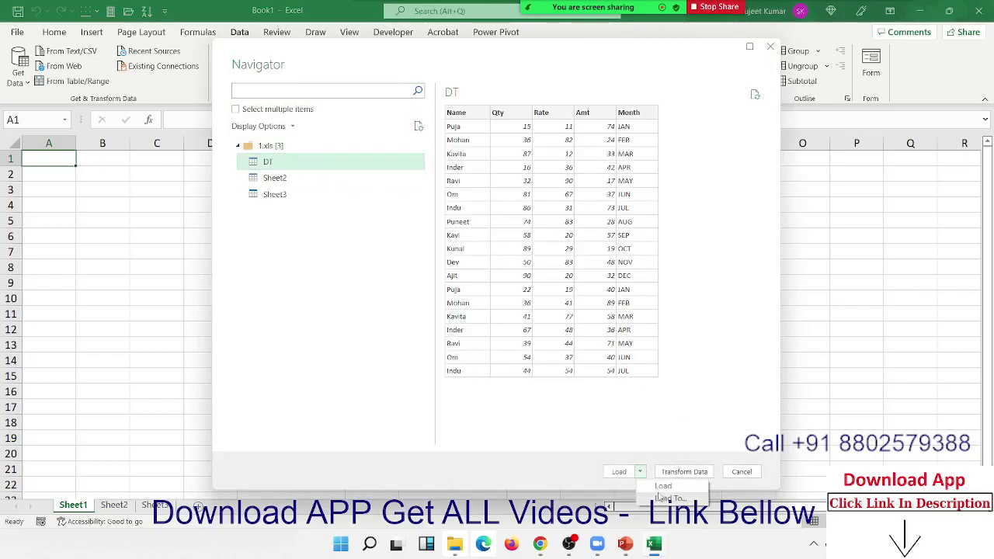
{"action": "left_click", "coordinate": [664, 498]}
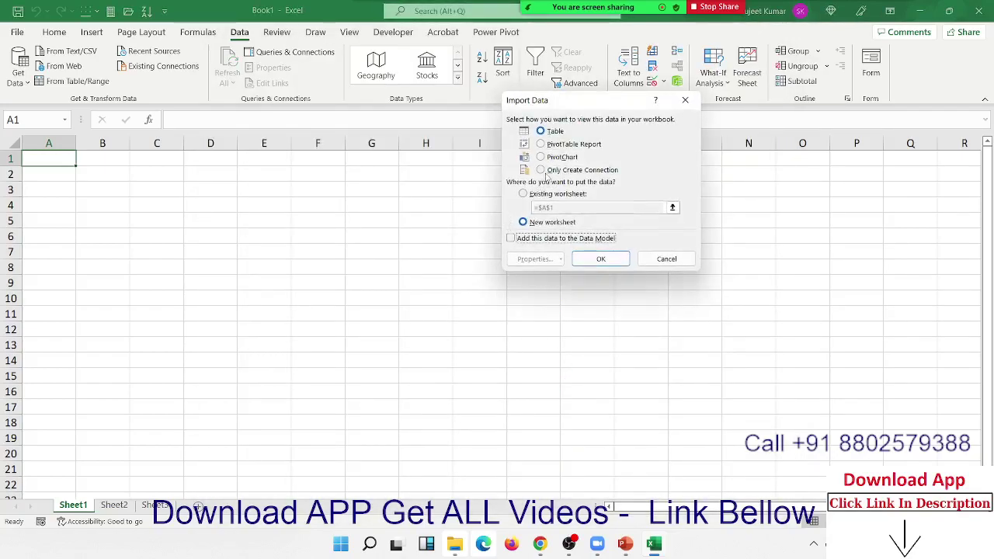
{"action": "left_click", "coordinate": [542, 170]}
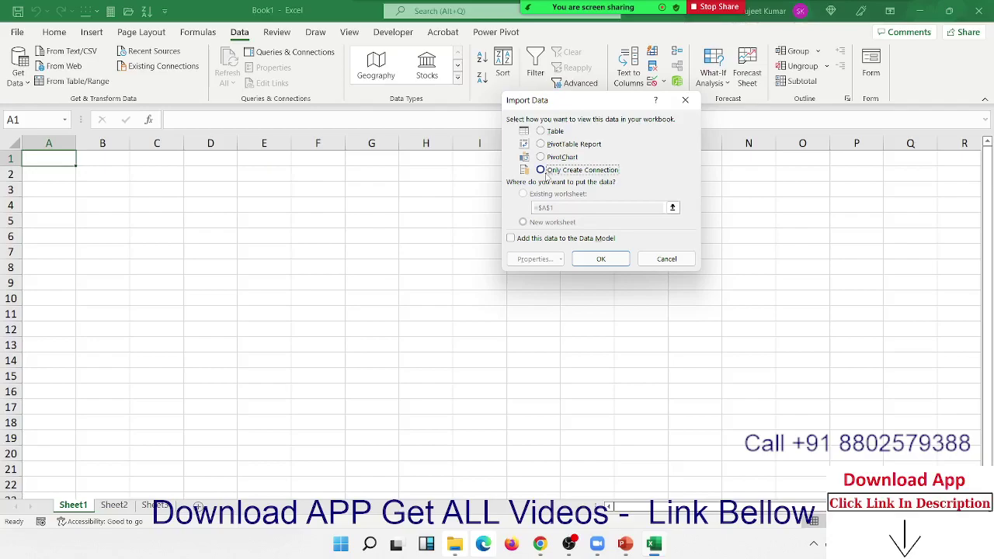
{"action": "left_click", "coordinate": [599, 259]}
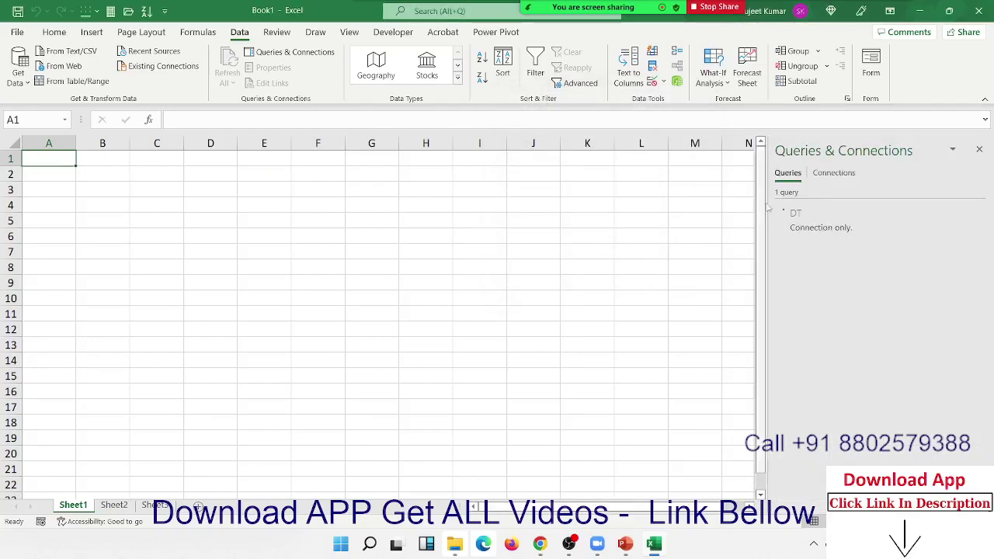
Import the DT sheet from workbook 2 and send it to the Power Query Editor with Transform Data.
{"action": "left_click", "coordinate": [18, 68]}
{"action": "mouse_move", "coordinate": [57, 105]}
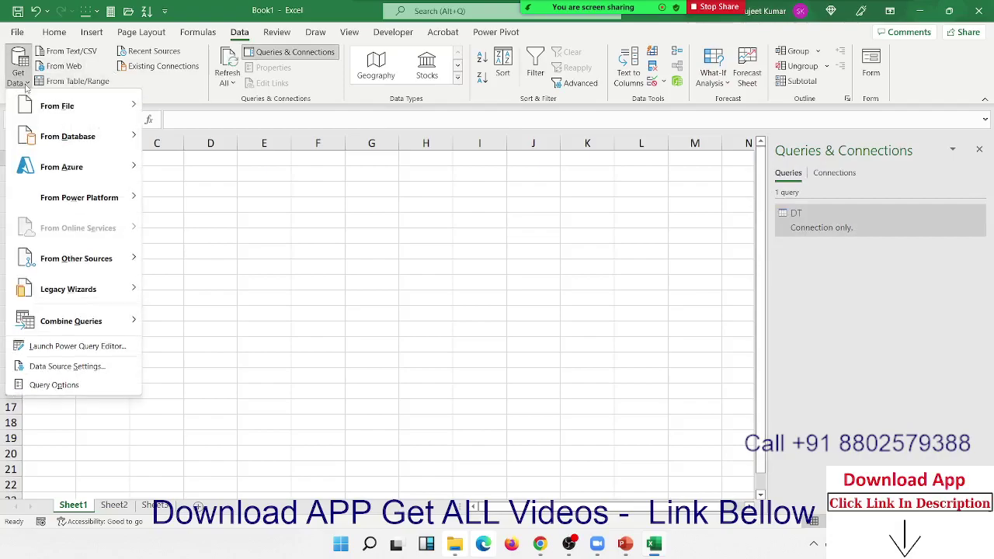
{"action": "left_click", "coordinate": [187, 111]}
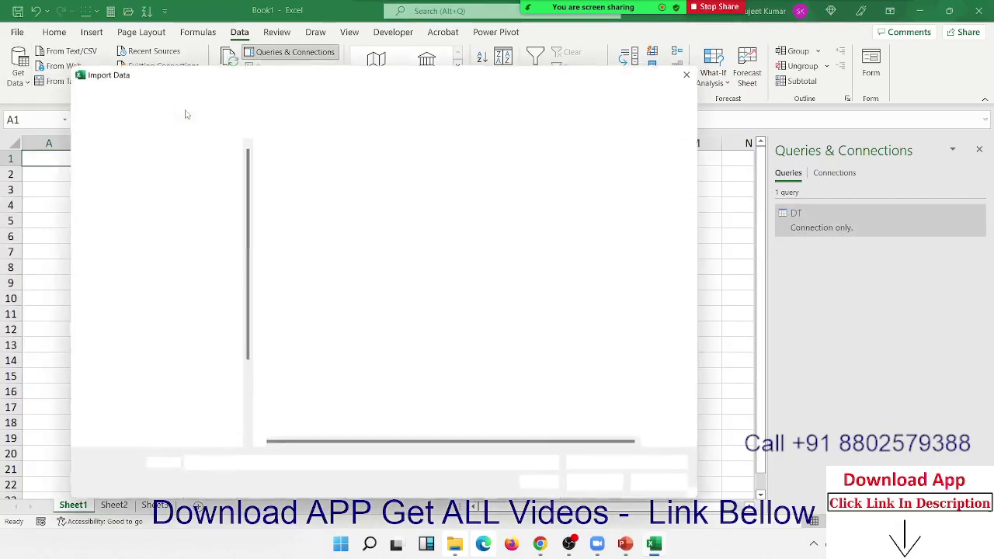
{"action": "left_click", "coordinate": [291, 195]}
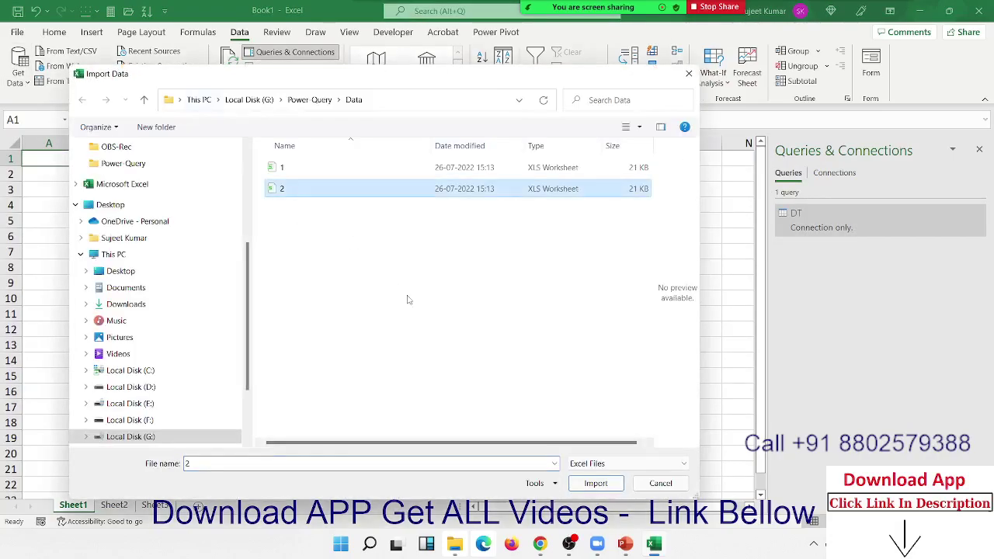
{"action": "left_click", "coordinate": [588, 485]}
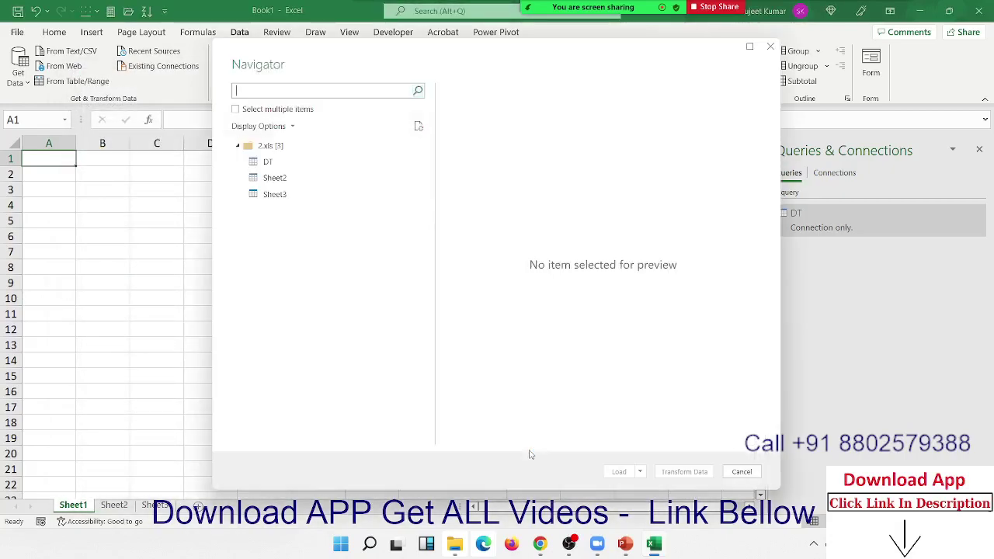
{"action": "left_click", "coordinate": [276, 165]}
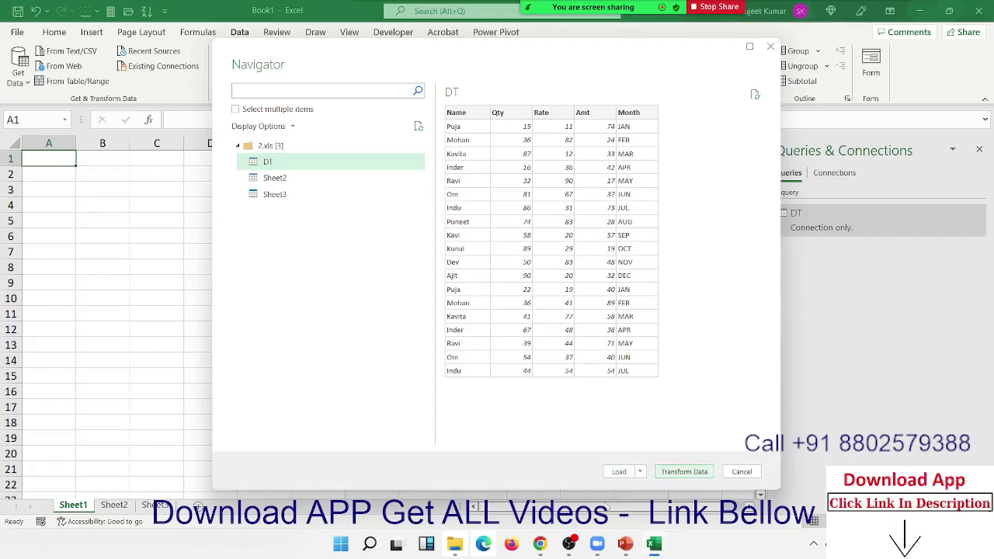
{"action": "left_click", "coordinate": [668, 473]}
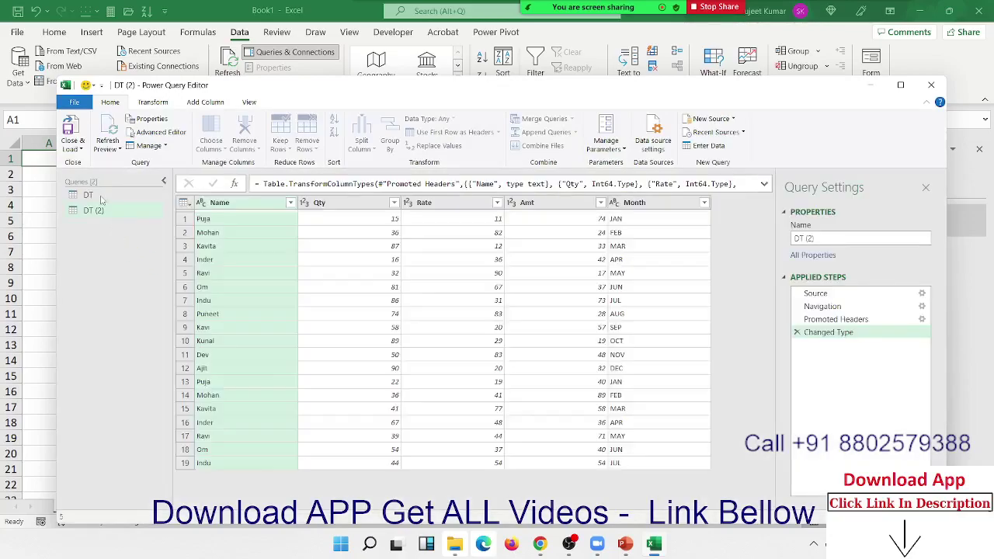
With the DT (2) query selected, choose Append Queries as New.
{"action": "left_click", "coordinate": [101, 200]}
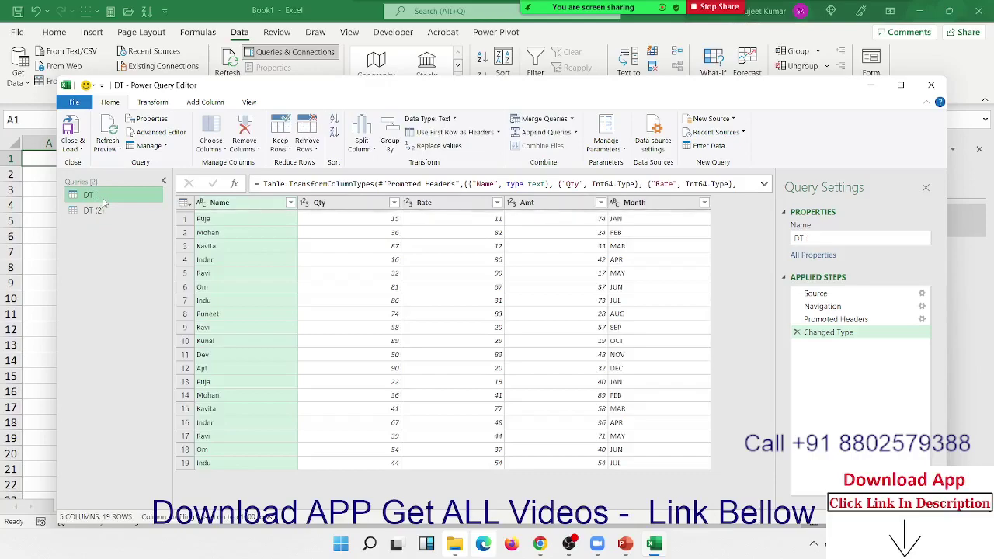
{"action": "left_click", "coordinate": [103, 208]}
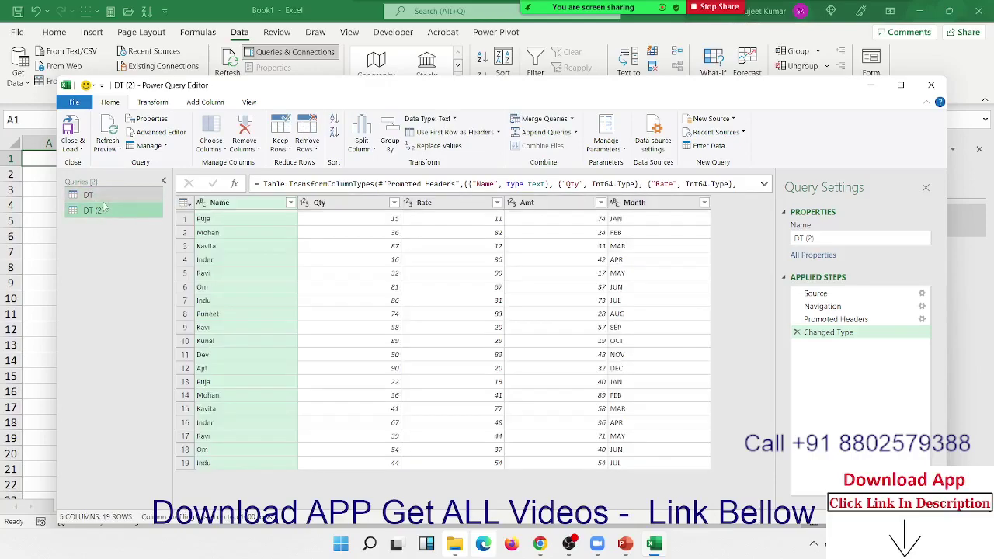
{"action": "left_click", "coordinate": [102, 211]}
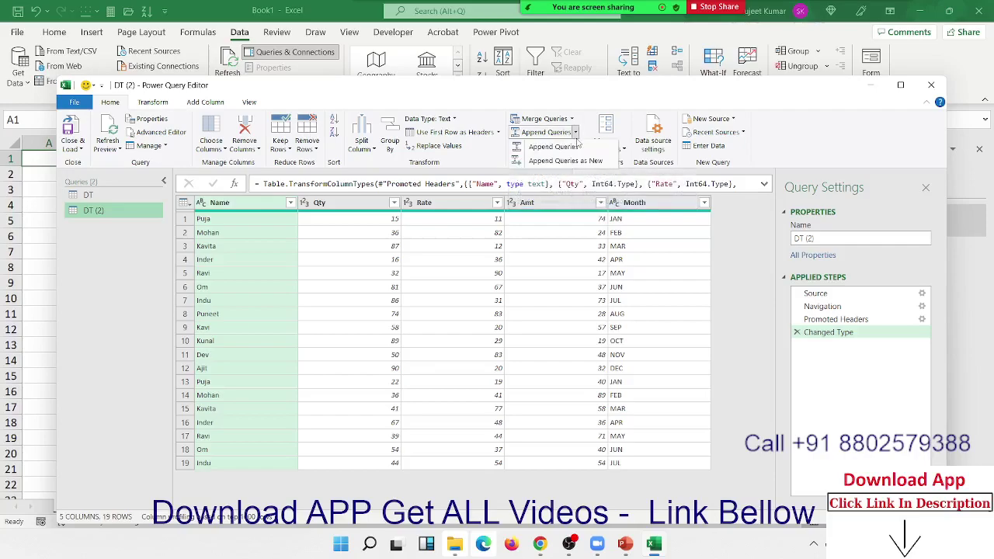
{"action": "left_click", "coordinate": [575, 133]}
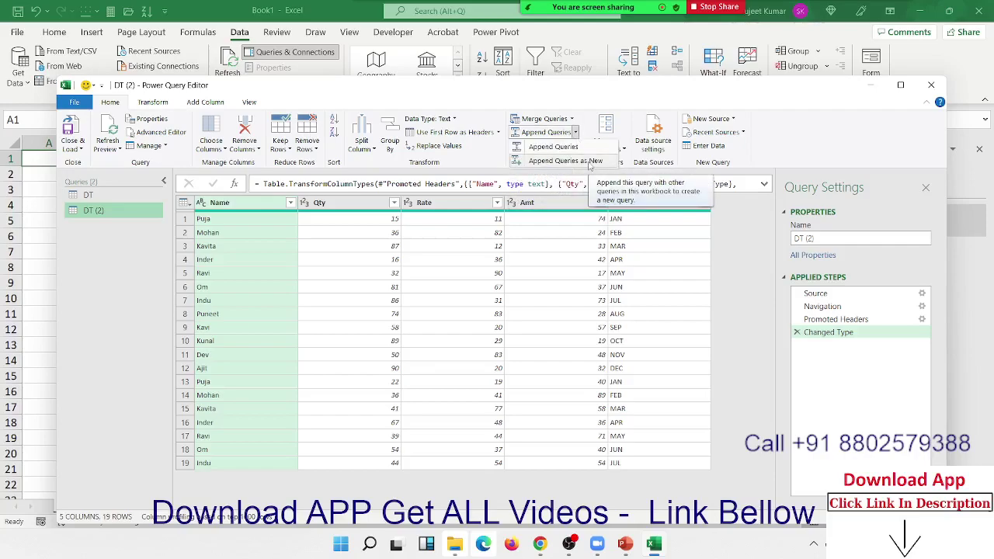
{"action": "left_click", "coordinate": [590, 161]}
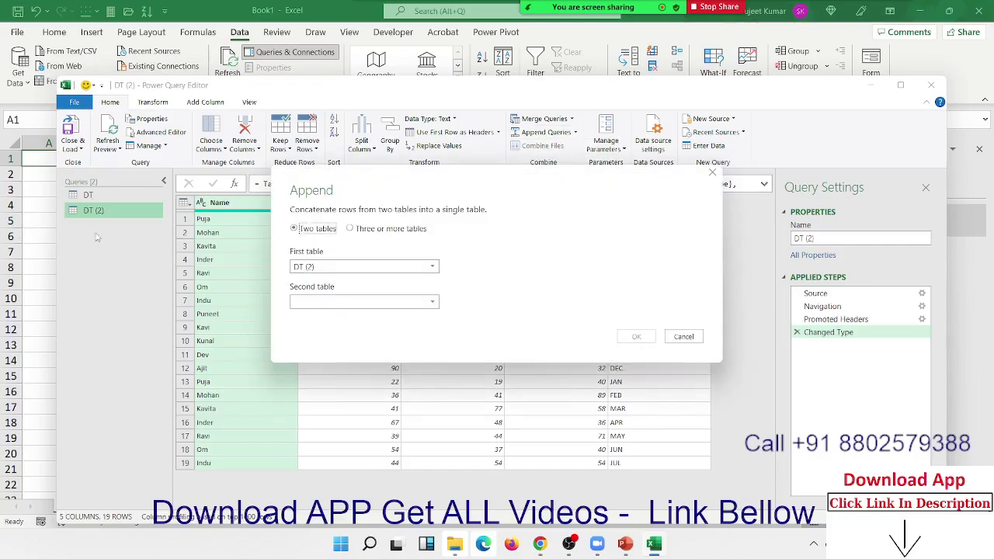
Append DT and DT (2) using the three-or-more-tables option into a new query.
{"action": "left_click", "coordinate": [350, 229]}
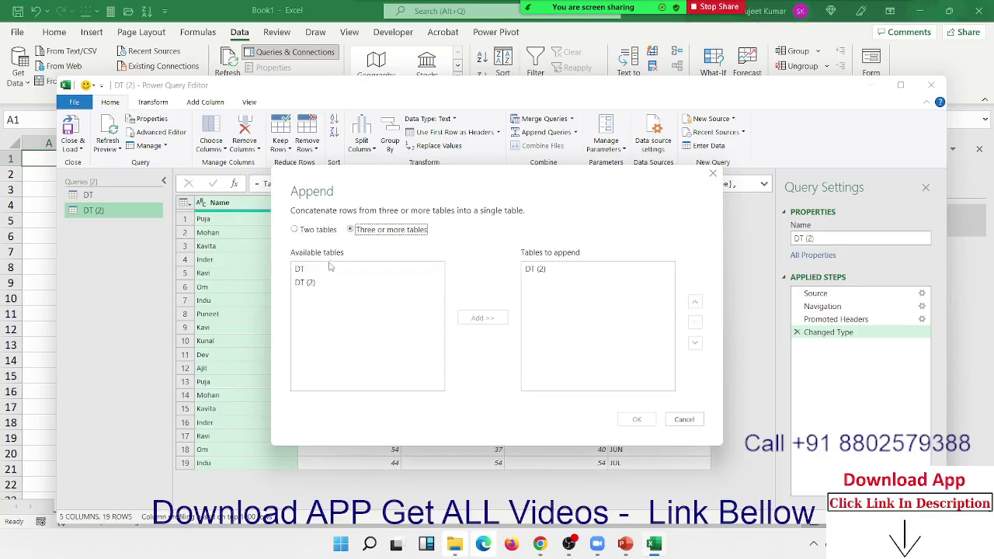
{"action": "left_click", "coordinate": [309, 282]}
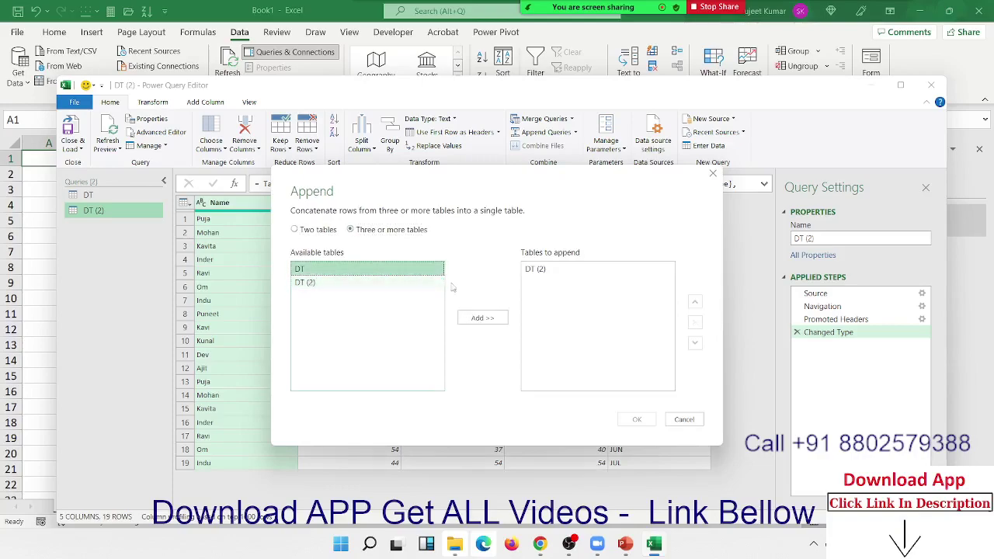
{"action": "left_click", "coordinate": [527, 273]}
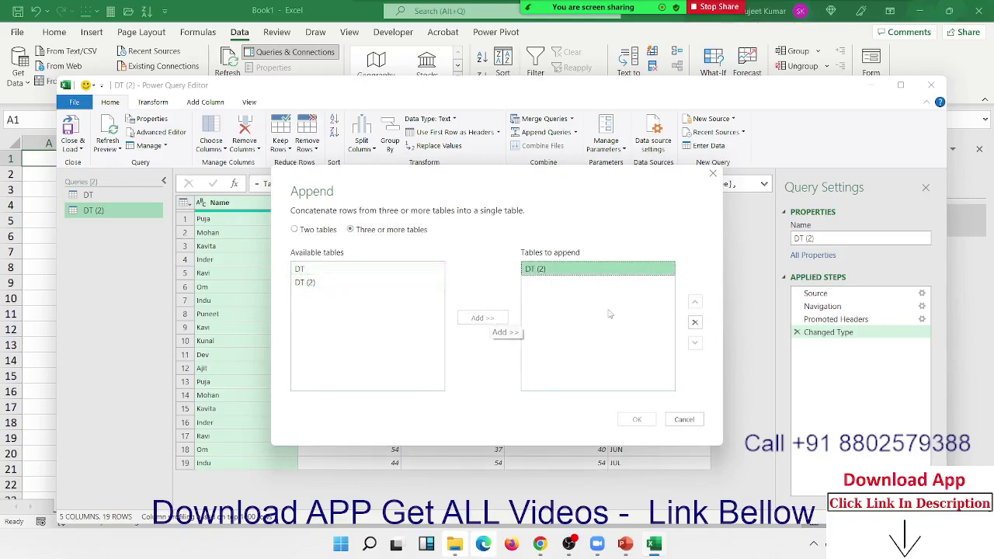
{"action": "left_click", "coordinate": [695, 322]}
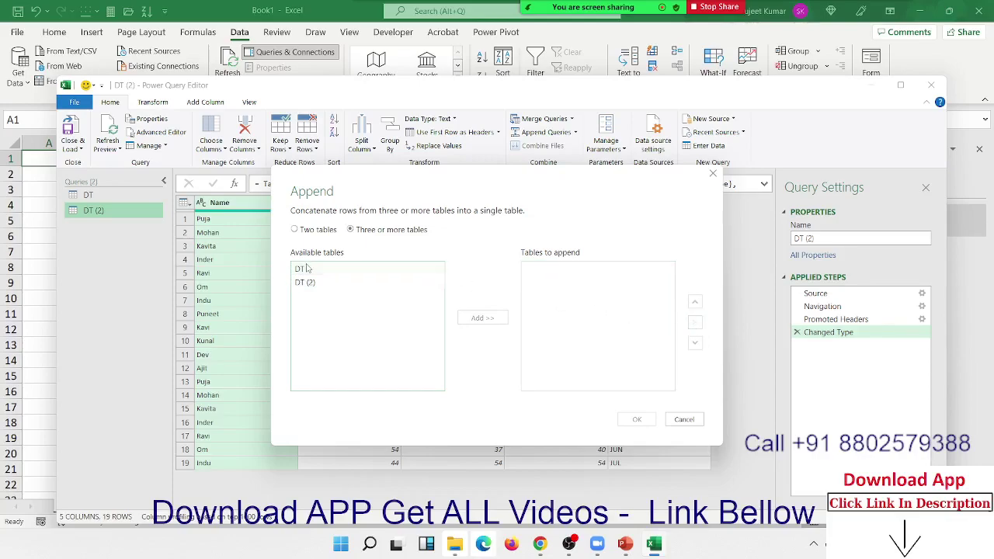
{"action": "left_click", "coordinate": [373, 269]}
{"action": "left_click", "coordinate": [482, 318]}
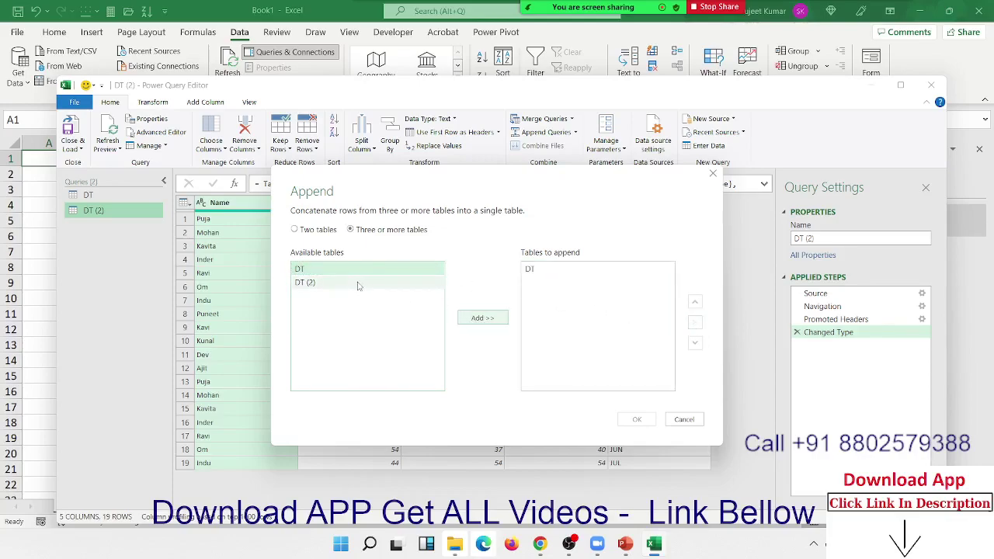
{"action": "left_click", "coordinate": [384, 287]}
{"action": "left_click", "coordinate": [489, 319]}
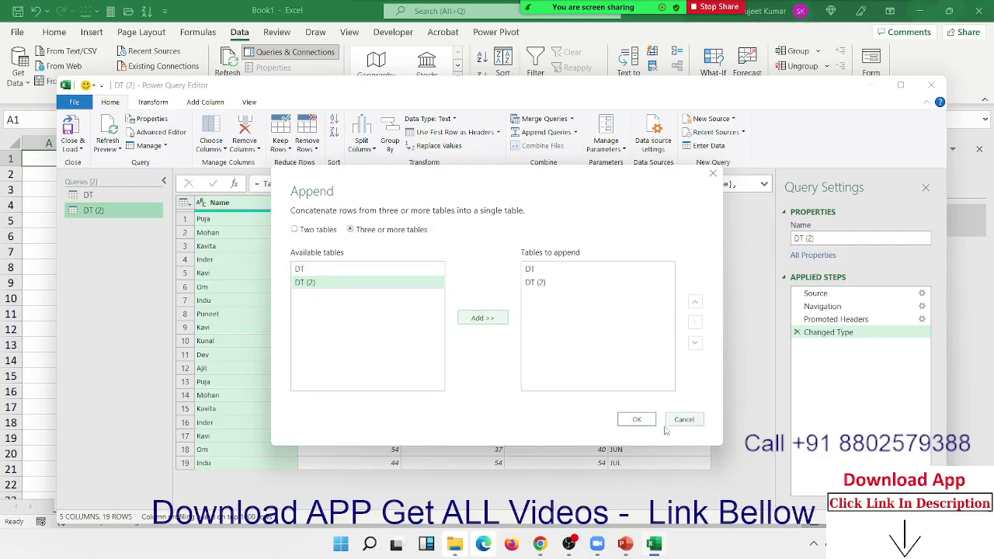
{"action": "left_click", "coordinate": [637, 419]}
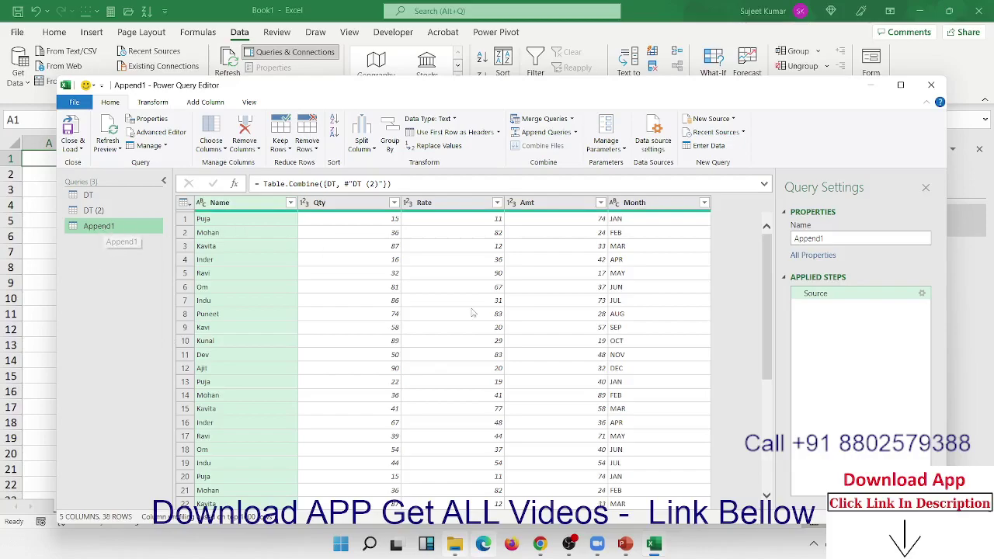
Rename the Append1 query to ALL_Data via its right-click Rename option.
{"action": "scroll", "coordinate": [469, 315], "scroll_direction": "down", "scroll_amount": 3}
{"action": "scroll", "coordinate": [468, 315], "scroll_direction": "up", "scroll_amount": 3}
{"action": "scroll", "coordinate": [469, 315], "scroll_direction": "down", "scroll_amount": 4}
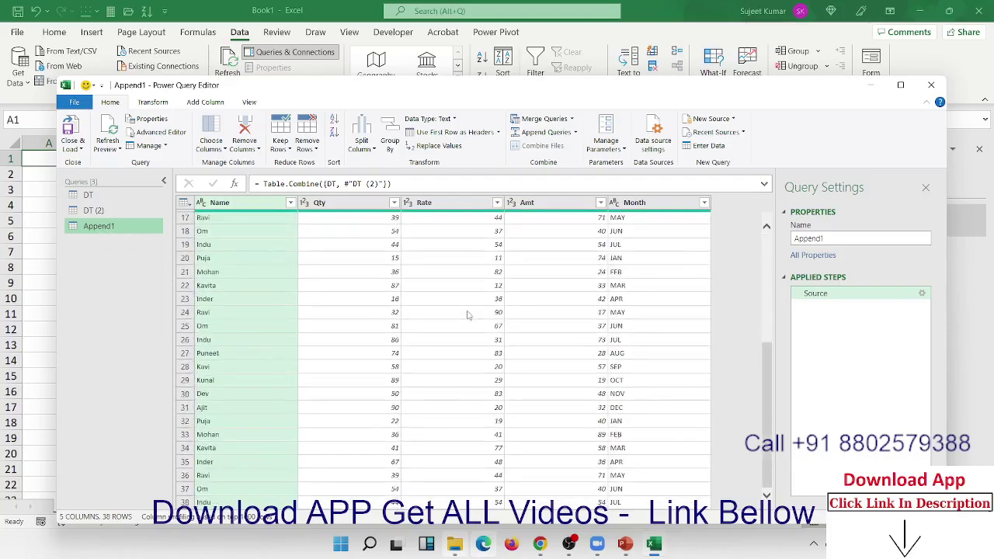
{"action": "scroll", "coordinate": [469, 315], "scroll_direction": "up", "scroll_amount": 4}
{"action": "right_click", "coordinate": [91, 230]}
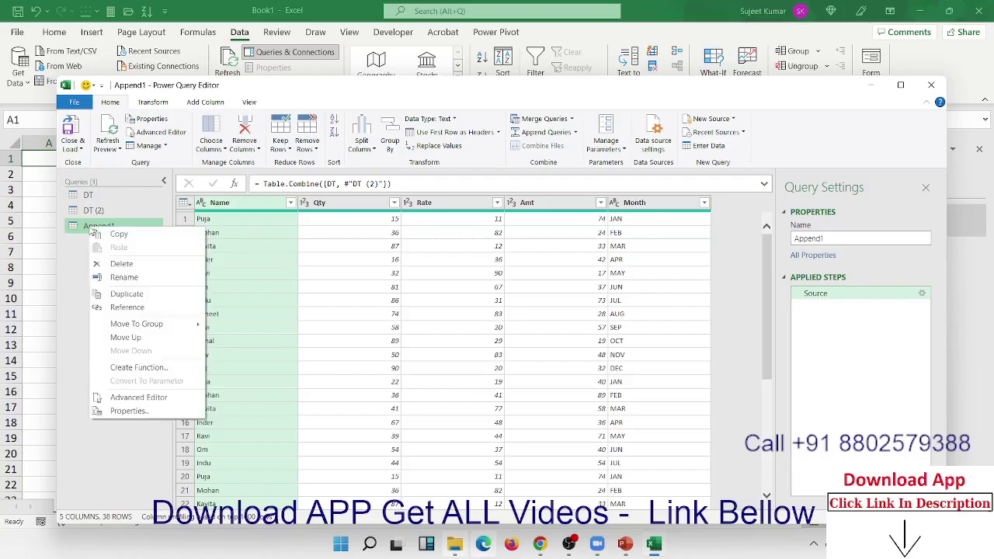
{"action": "left_click", "coordinate": [117, 277]}
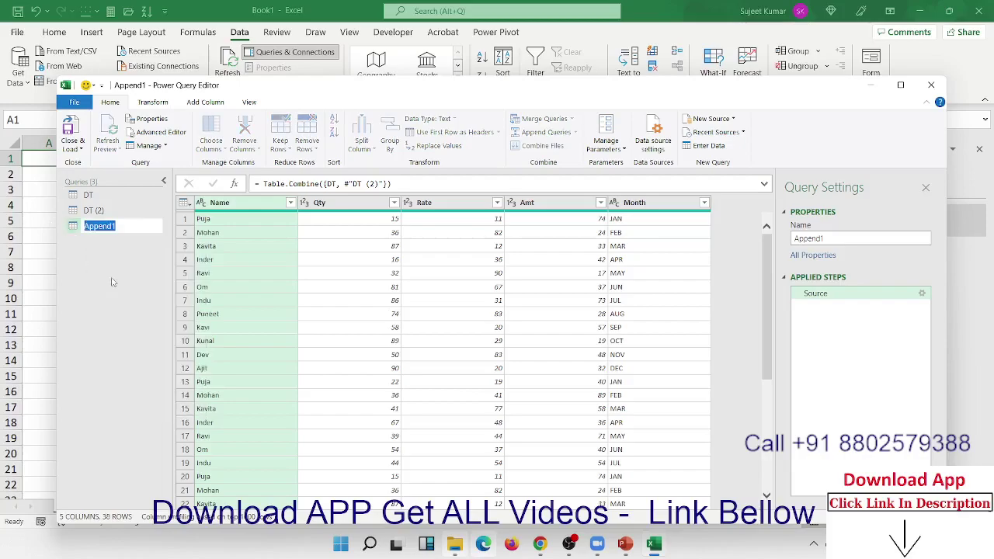
{"action": "type", "text": "Al"}
{"action": "key", "text": "Return"}
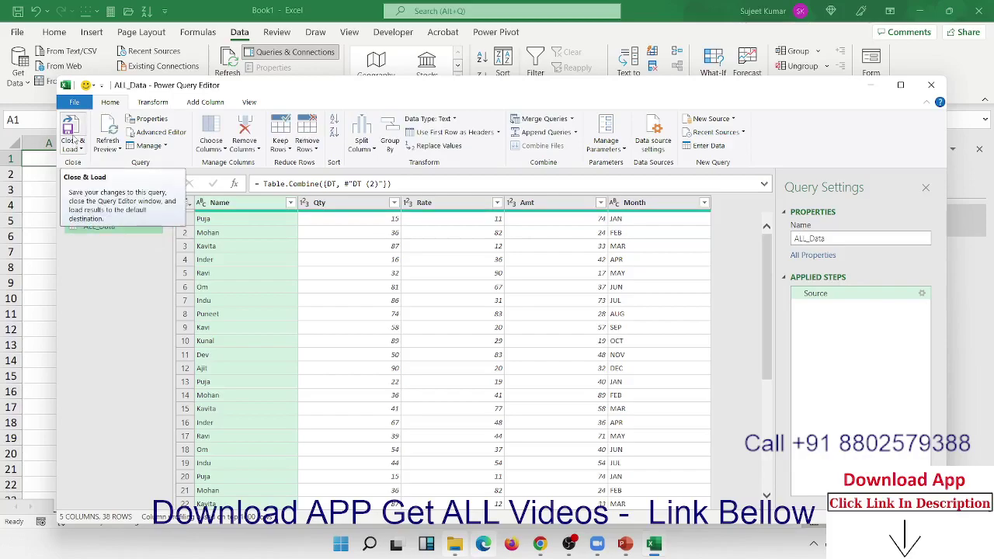
Close & Load the queries, then check the 38-row ALL_Data and 19-row DT (2) sheets.
{"action": "left_click", "coordinate": [71, 138]}
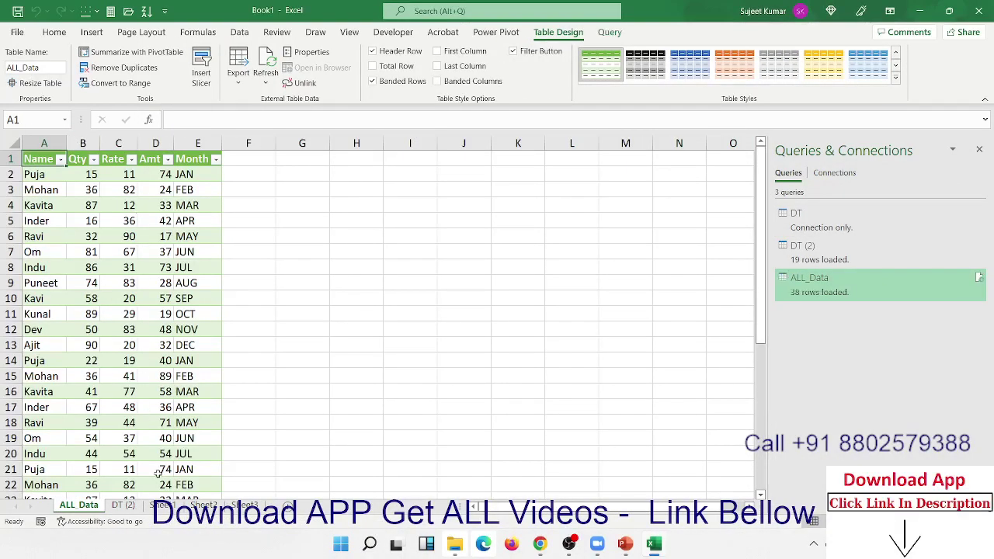
{"action": "left_click", "coordinate": [134, 506]}
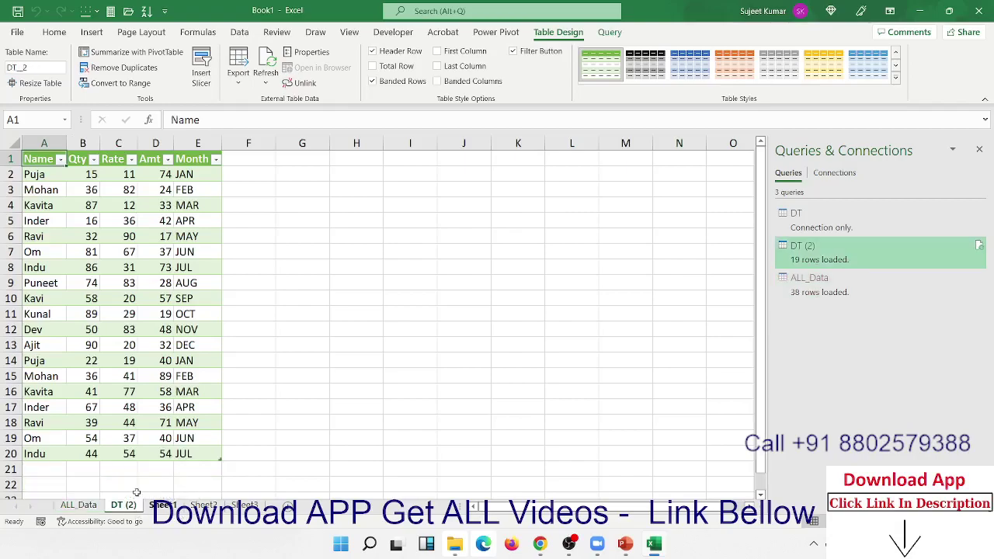
{"action": "left_click", "coordinate": [79, 504]}
{"action": "scroll", "coordinate": [110, 358], "scroll_direction": "down", "scroll_amount": 1}
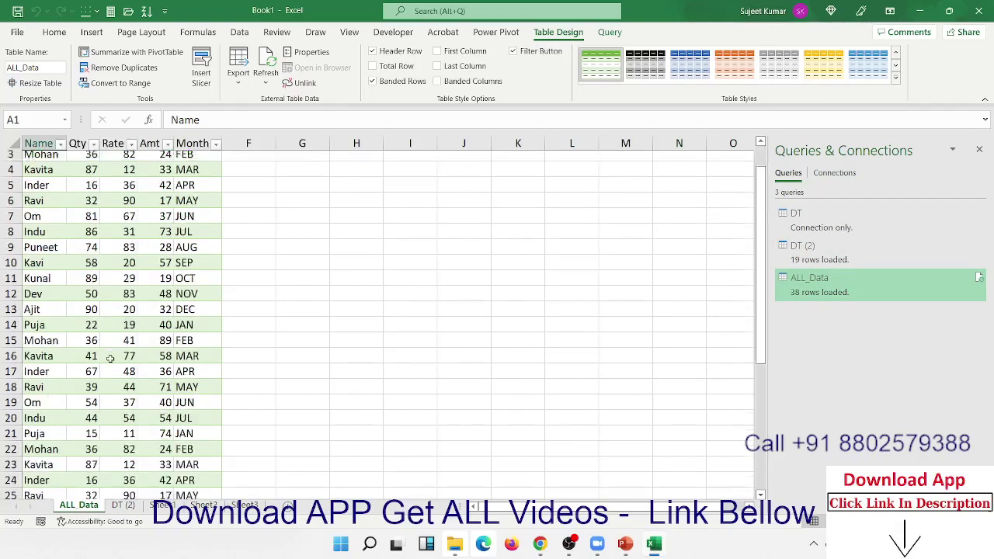
{"action": "scroll", "coordinate": [110, 358], "scroll_direction": "down", "scroll_amount": 13}
{"action": "scroll", "coordinate": [132, 404], "scroll_direction": "down", "scroll_amount": 7}
{"action": "left_click", "coordinate": [163, 504]}
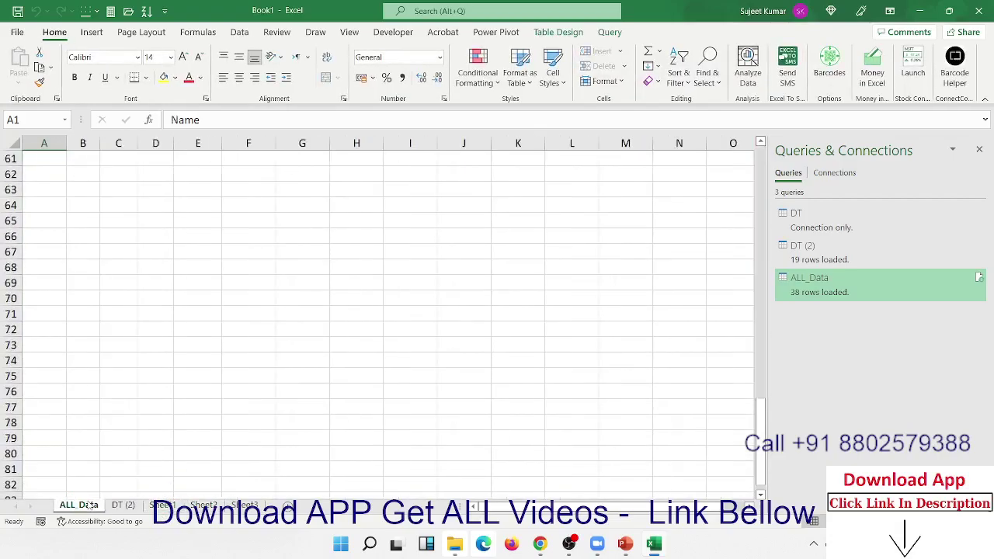
{"action": "scroll", "coordinate": [85, 423], "scroll_direction": "up", "scroll_amount": 6}
{"action": "scroll", "coordinate": [88, 423], "scroll_direction": "up", "scroll_amount": 14}
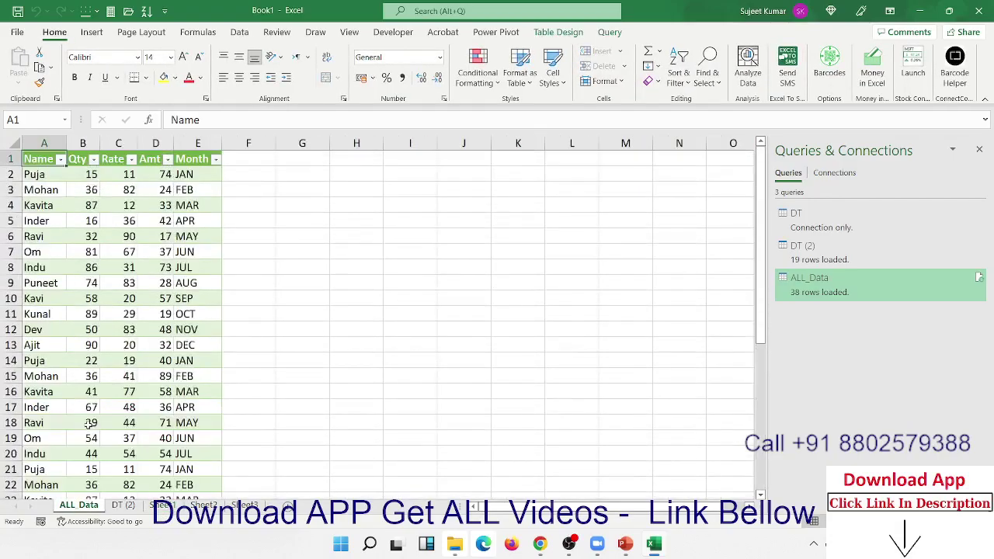
{"action": "scroll", "coordinate": [91, 423], "scroll_direction": "down", "scroll_amount": 7}
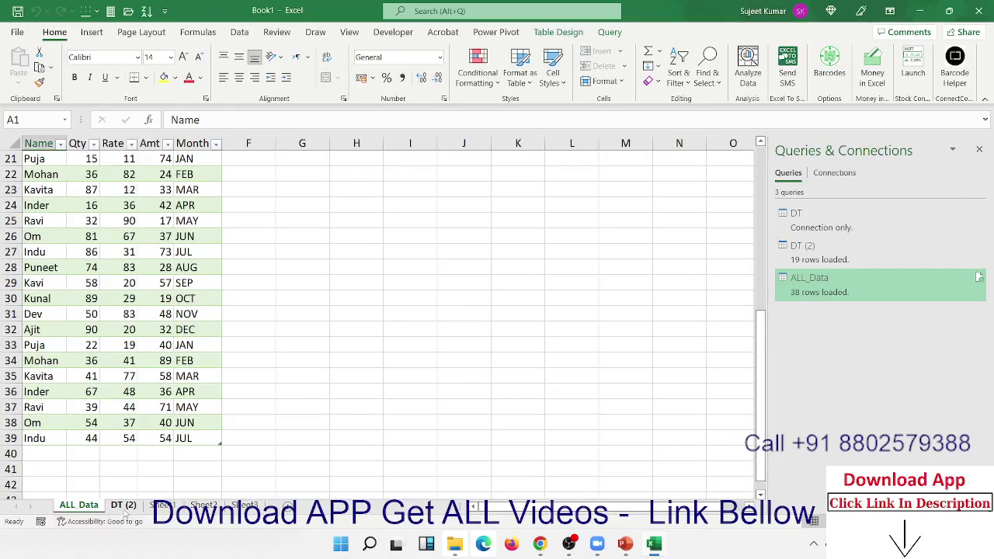
{"action": "left_click", "coordinate": [122, 504]}
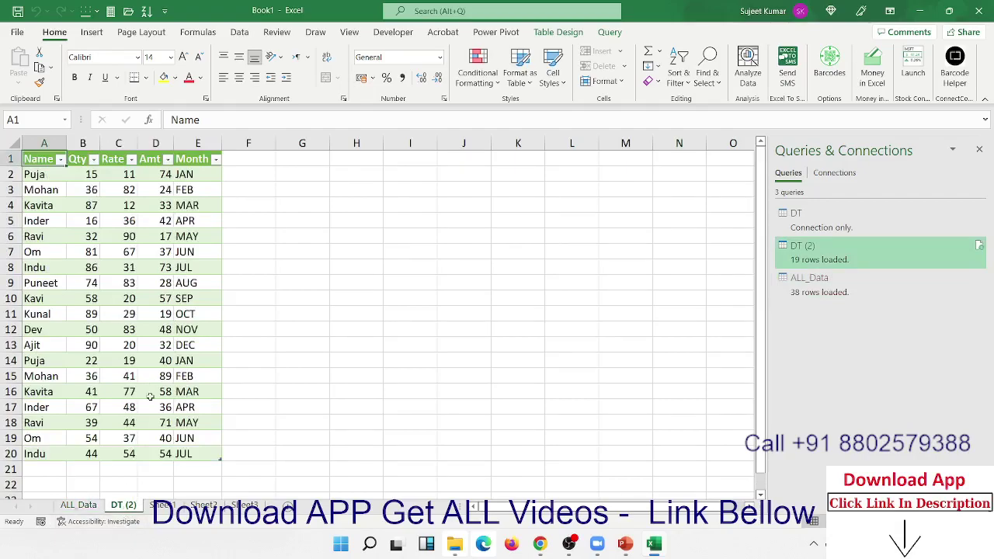
Delete the DT (2) worksheet, confirming the deletion.
{"action": "left_click", "coordinate": [91, 504]}
{"action": "left_click", "coordinate": [123, 505]}
{"action": "right_click", "coordinate": [114, 506]}
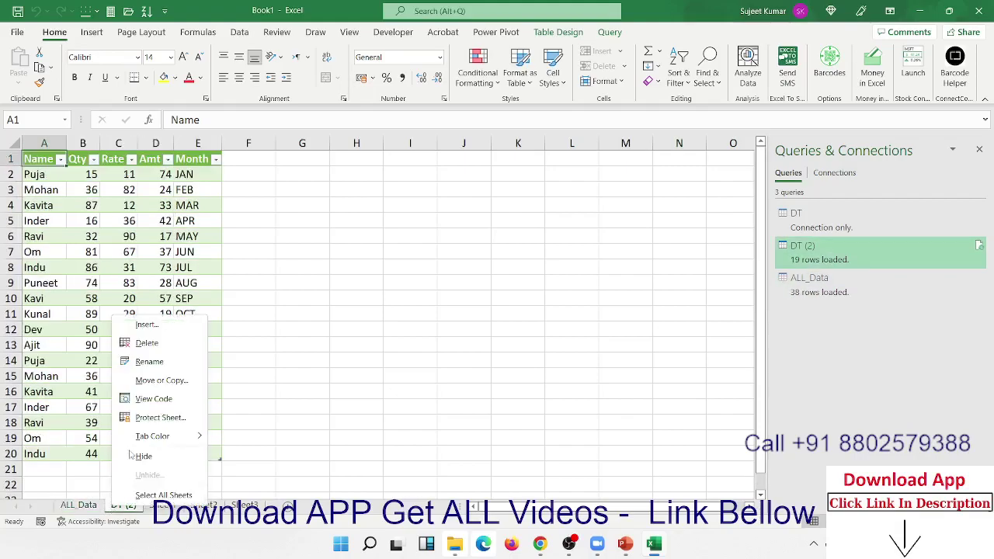
{"action": "left_click", "coordinate": [137, 345]}
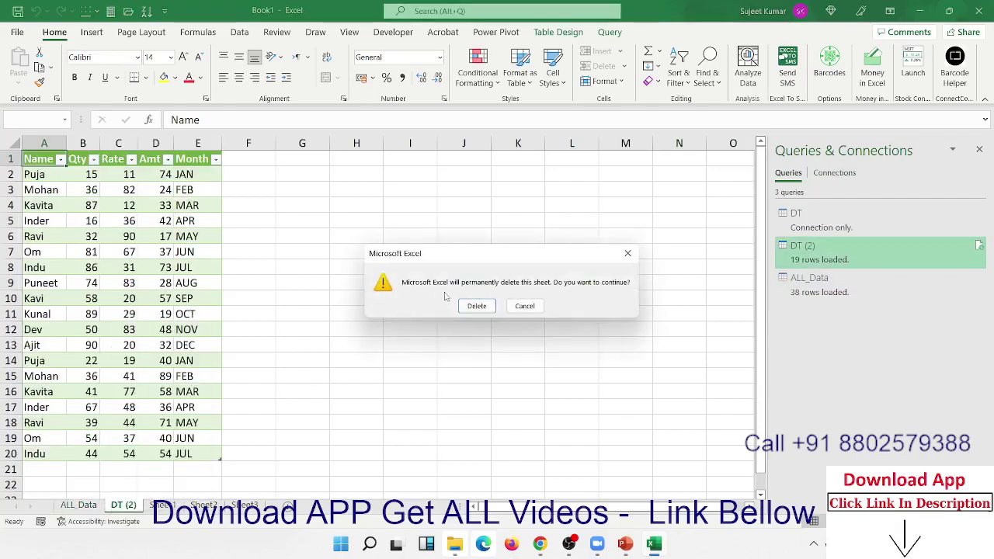
{"action": "left_click", "coordinate": [466, 304]}
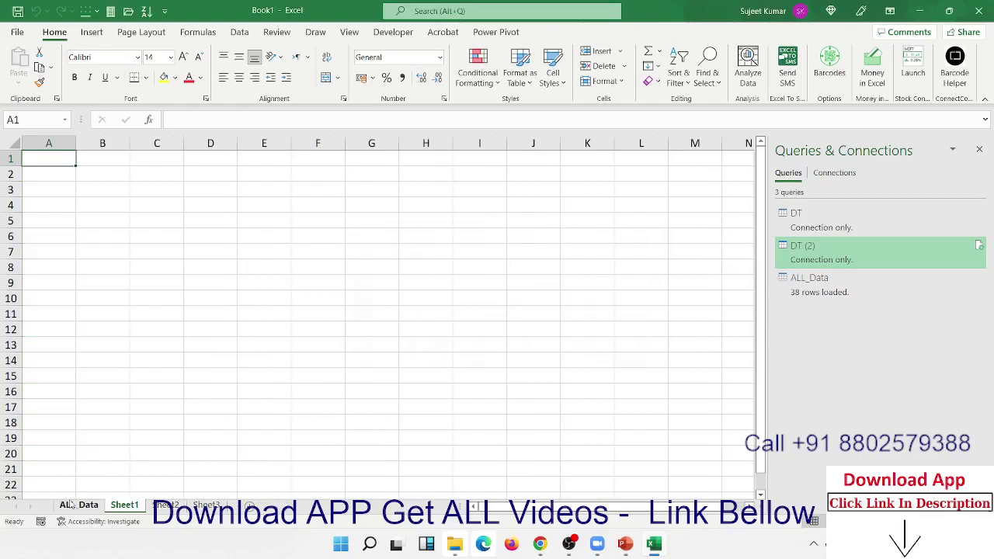
Check the ALL_Data table, then move to the empty Sheet1.
{"action": "left_click", "coordinate": [77, 505]}
{"action": "scroll", "coordinate": [78, 433], "scroll_direction": "up", "scroll_amount": 7}
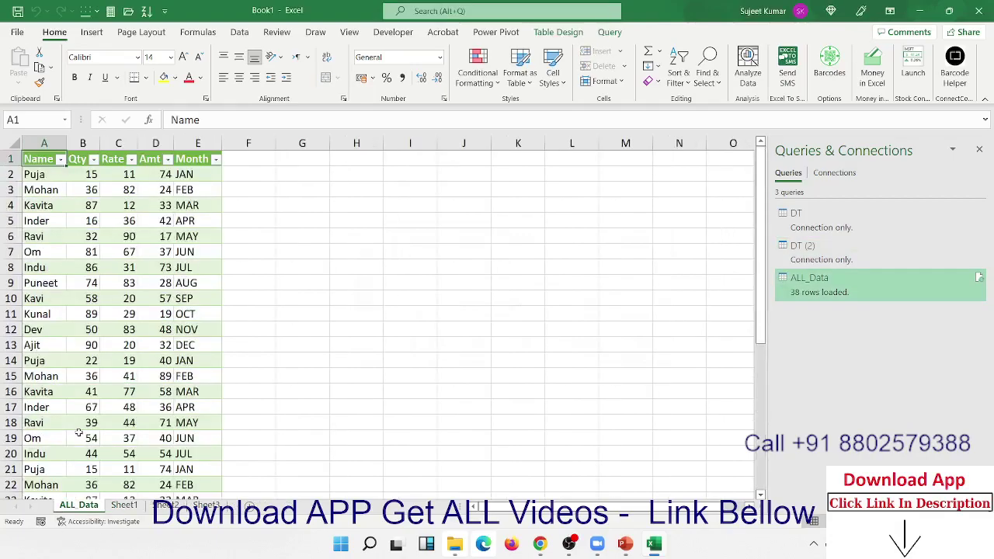
{"action": "scroll", "coordinate": [78, 433], "scroll_direction": "down", "scroll_amount": 10}
{"action": "scroll", "coordinate": [78, 433], "scroll_direction": "up", "scroll_amount": 10}
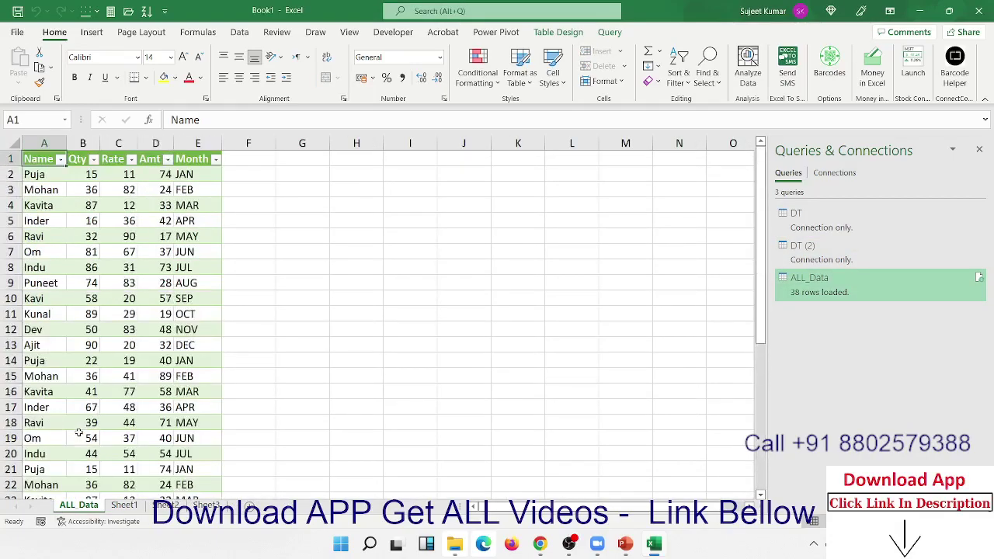
{"action": "left_click", "coordinate": [129, 506]}
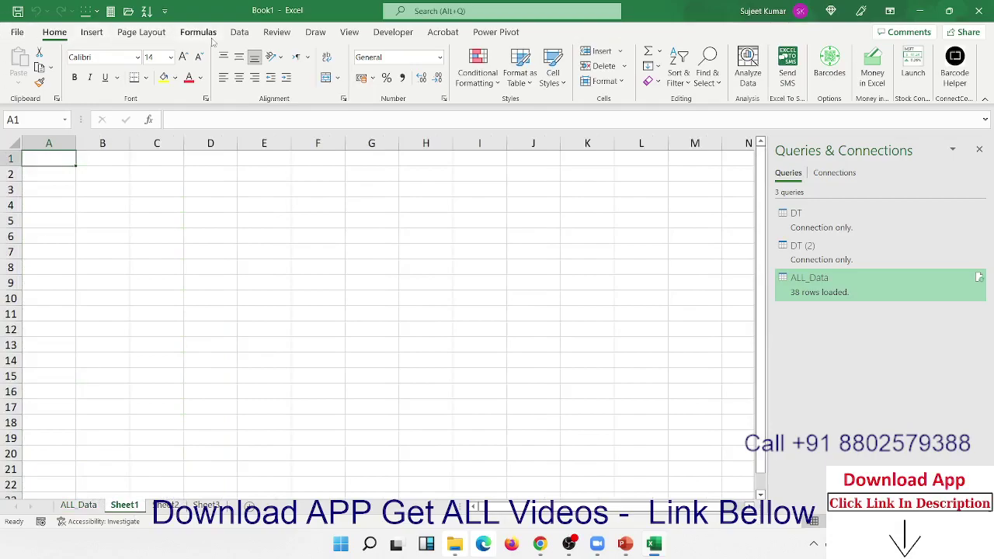
Start a From Microsoft Query import with Excel Files as the data source.
{"action": "left_click", "coordinate": [239, 31]}
{"action": "left_click", "coordinate": [18, 77]}
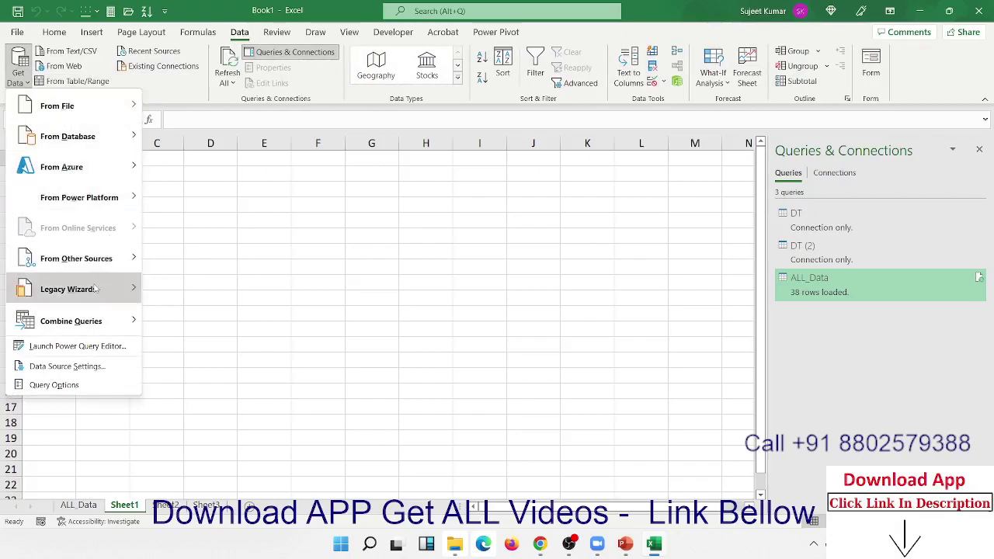
{"action": "mouse_move", "coordinate": [76, 258]}
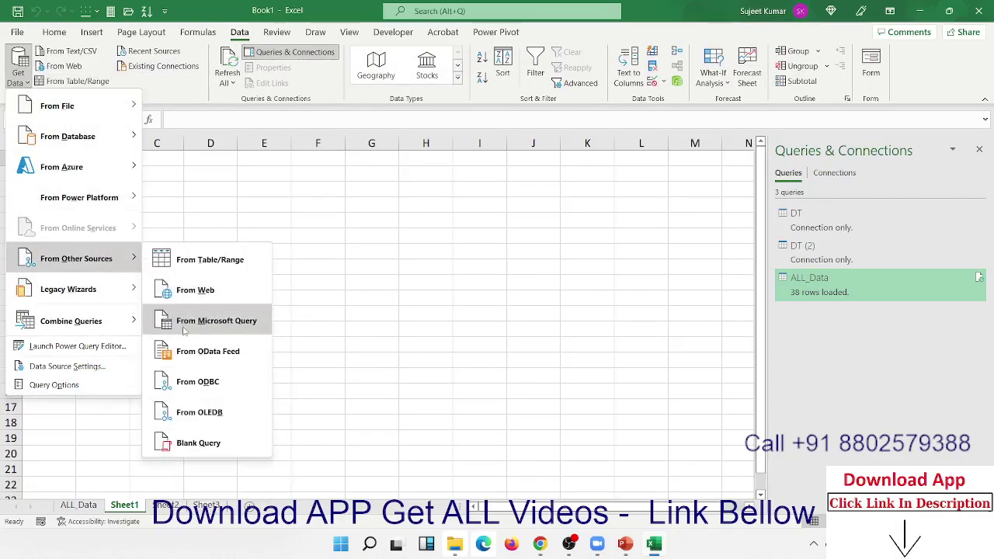
{"action": "left_click", "coordinate": [184, 331]}
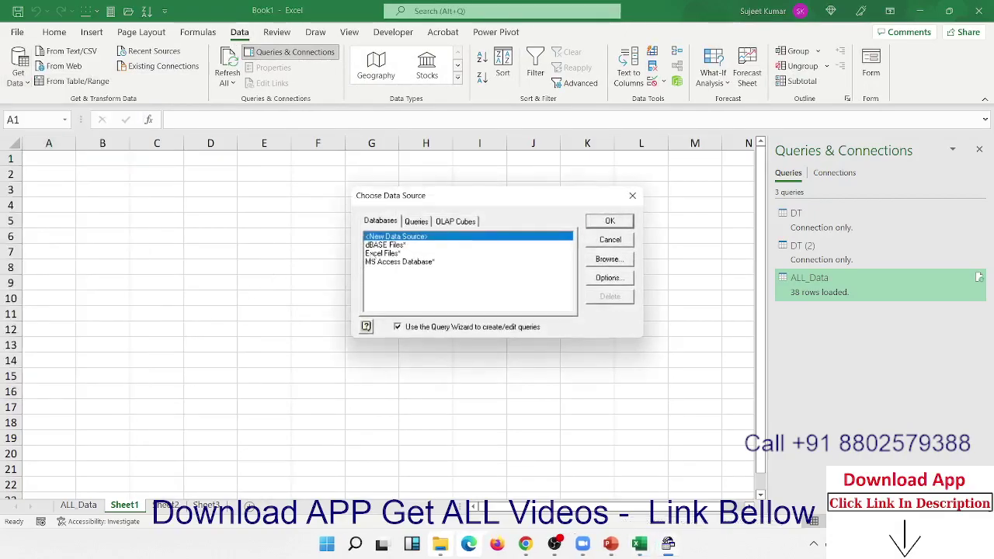
{"action": "left_click", "coordinate": [371, 254]}
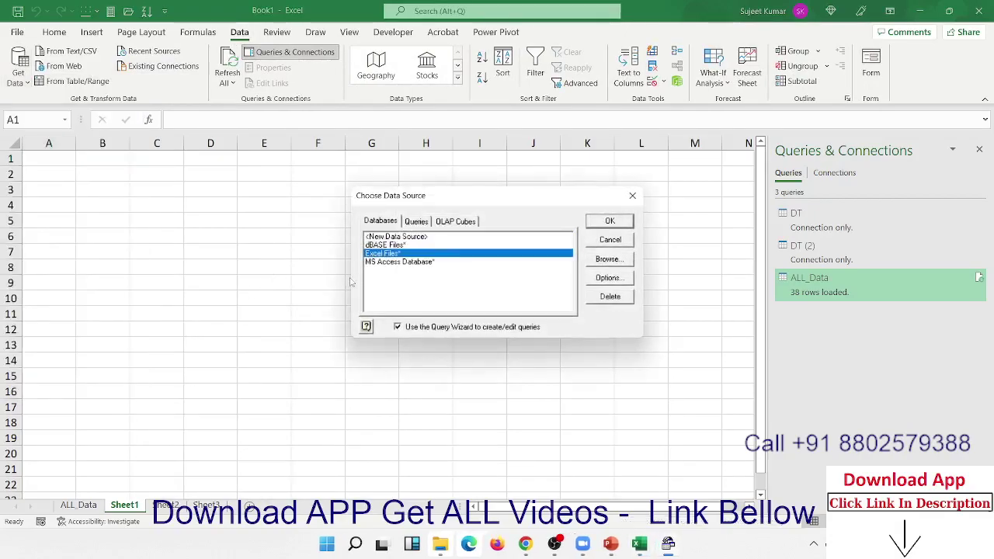
{"action": "left_click", "coordinate": [611, 220]}
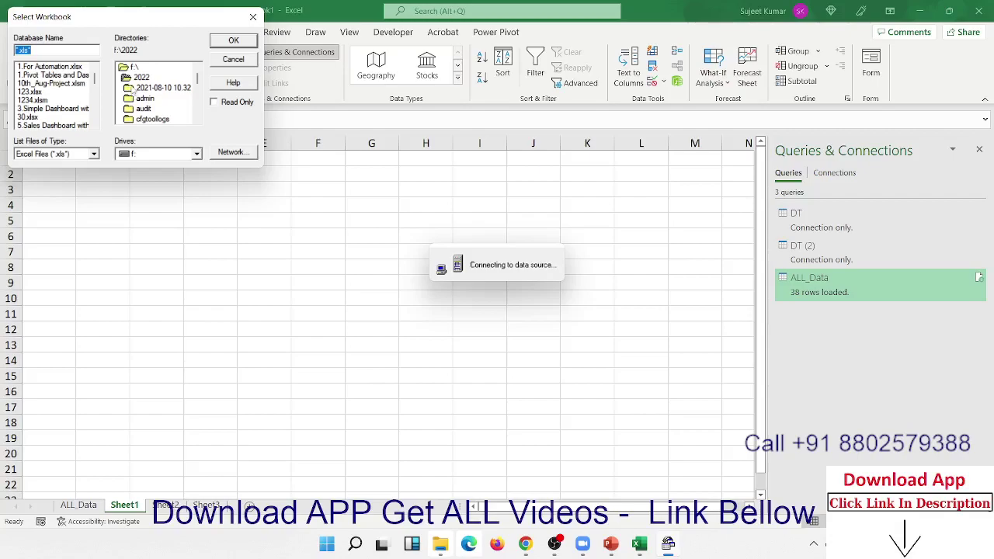
Choose 1.xls in g:\Power-Query\Data as the source workbook.
{"action": "left_click", "coordinate": [127, 68]}
{"action": "double_click", "coordinate": [123, 70]}
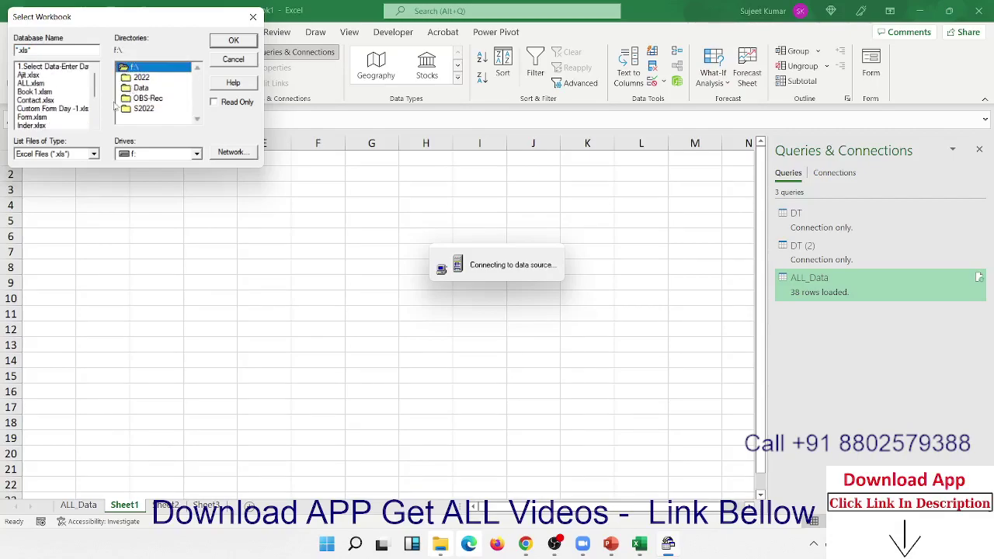
{"action": "left_click", "coordinate": [132, 154]}
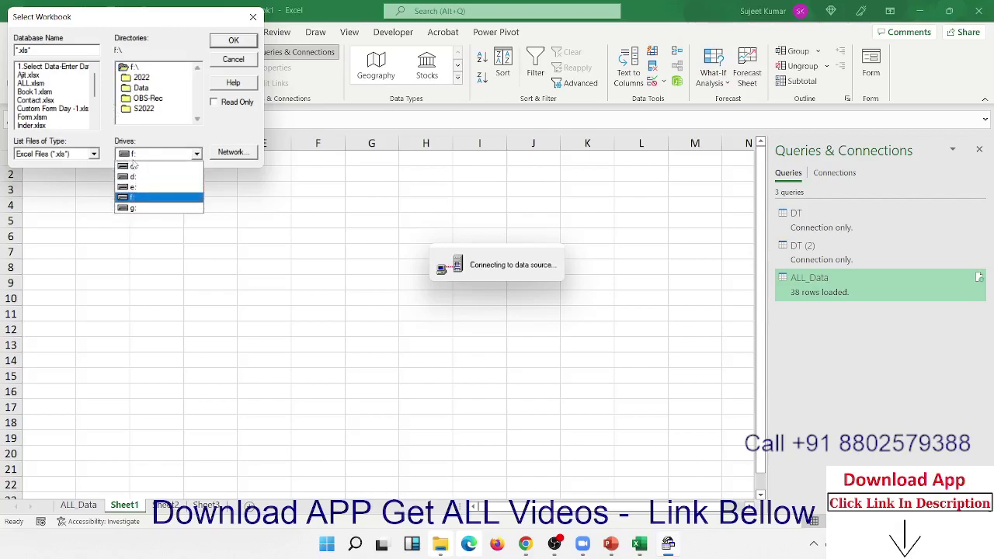
{"action": "left_click", "coordinate": [136, 210]}
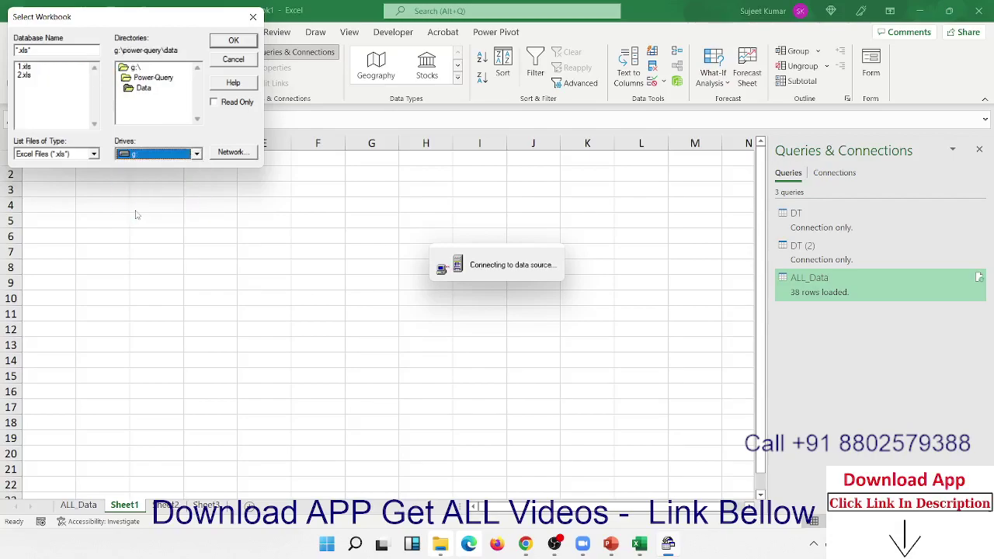
{"action": "left_click", "coordinate": [144, 78]}
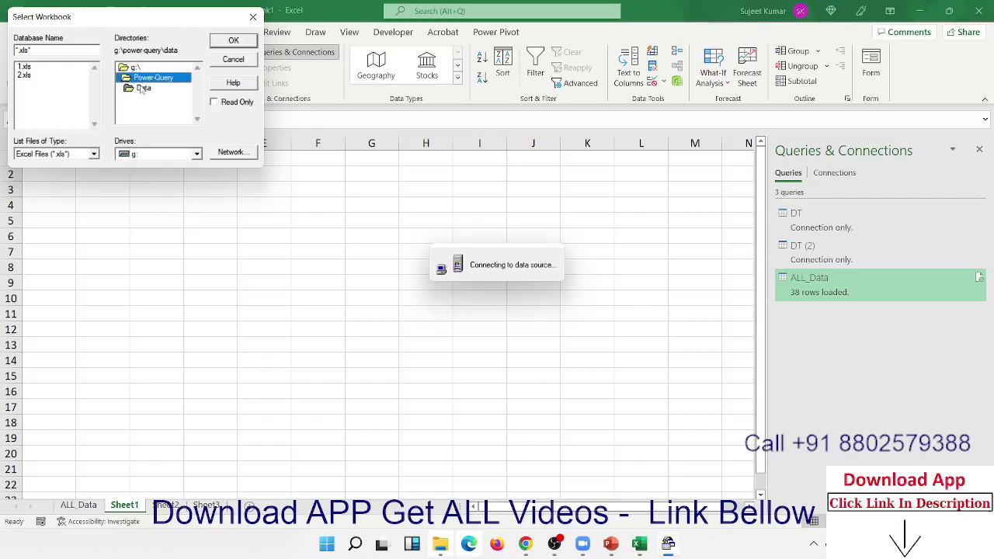
{"action": "left_click", "coordinate": [39, 69]}
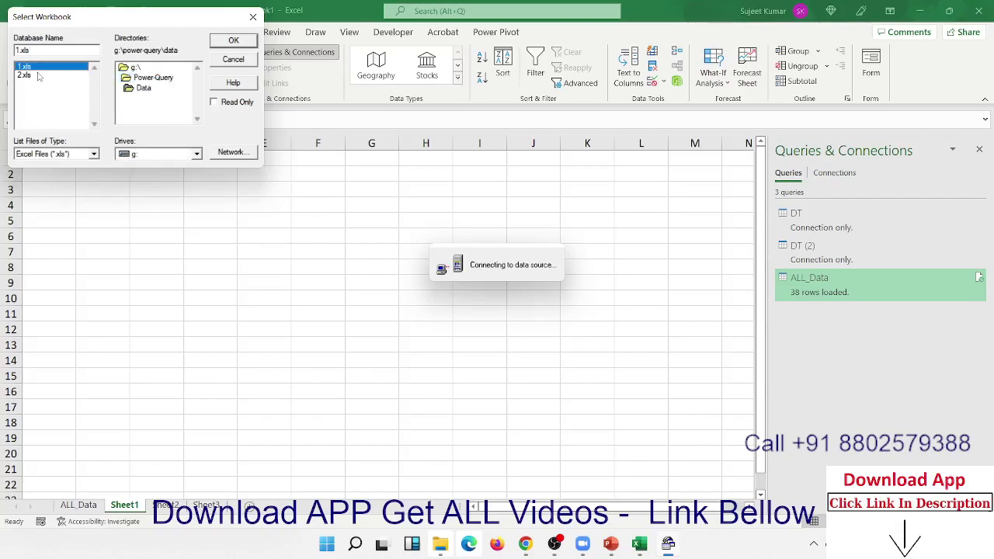
{"action": "left_click", "coordinate": [39, 74]}
{"action": "left_click", "coordinate": [38, 69]}
{"action": "left_click", "coordinate": [38, 75]}
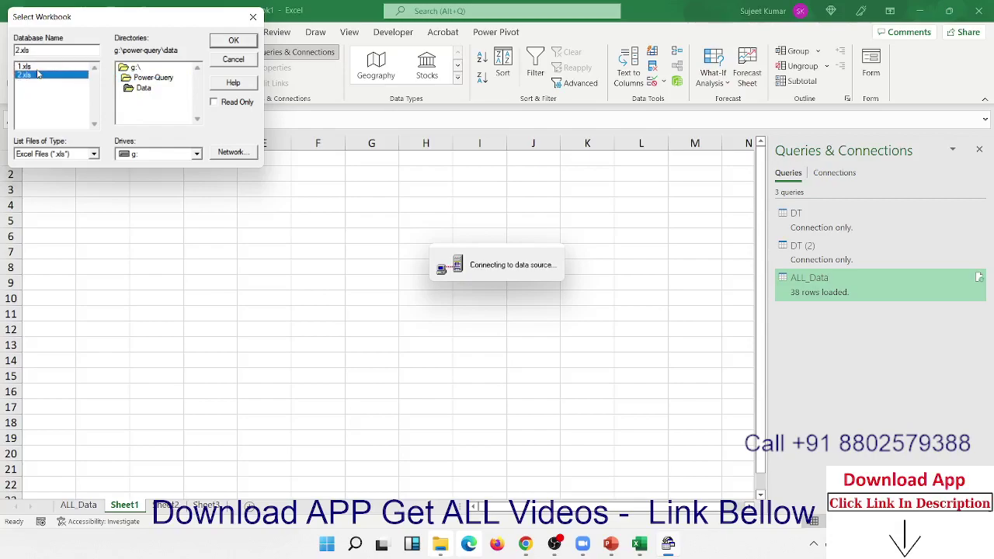
{"action": "left_click", "coordinate": [40, 68]}
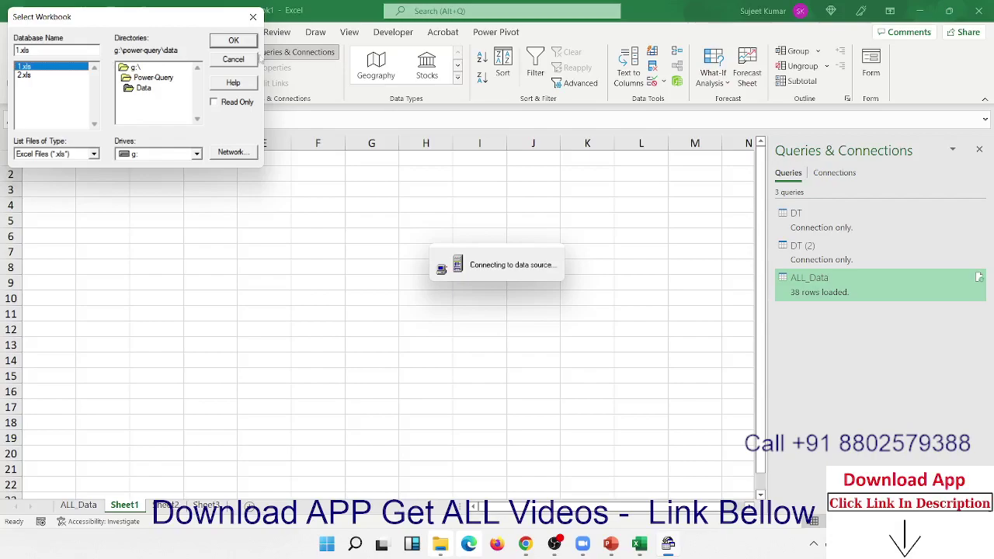
{"action": "left_click", "coordinate": [239, 43]}
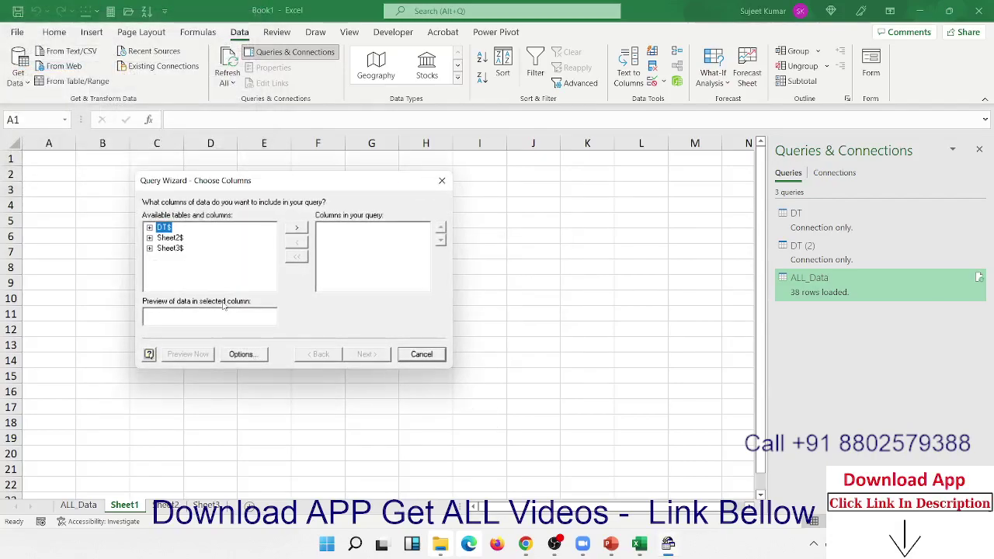
Add all DT$ columns and finish the wizard to view the query in Microsoft Query.
{"action": "left_click", "coordinate": [296, 228]}
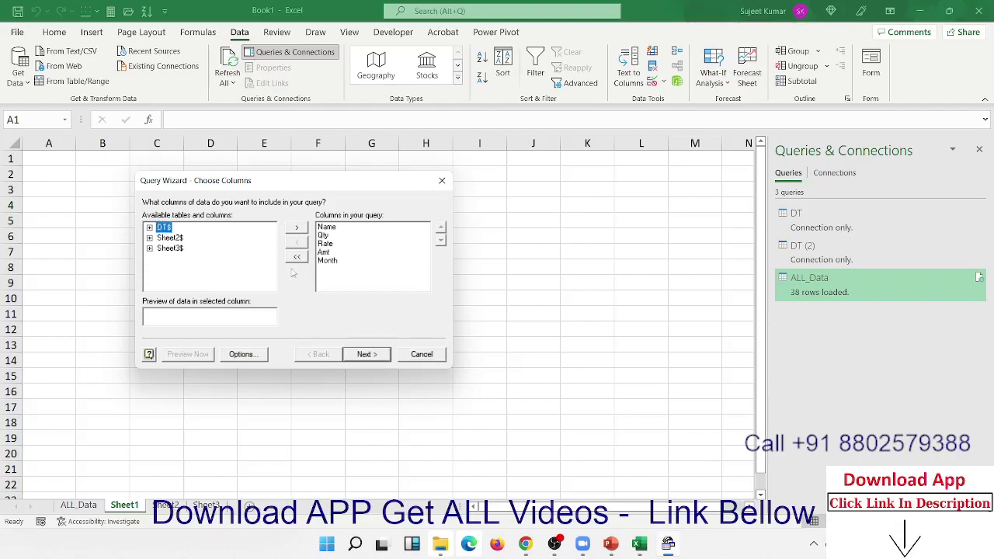
{"action": "left_click", "coordinate": [366, 354]}
{"action": "left_click", "coordinate": [366, 354]}
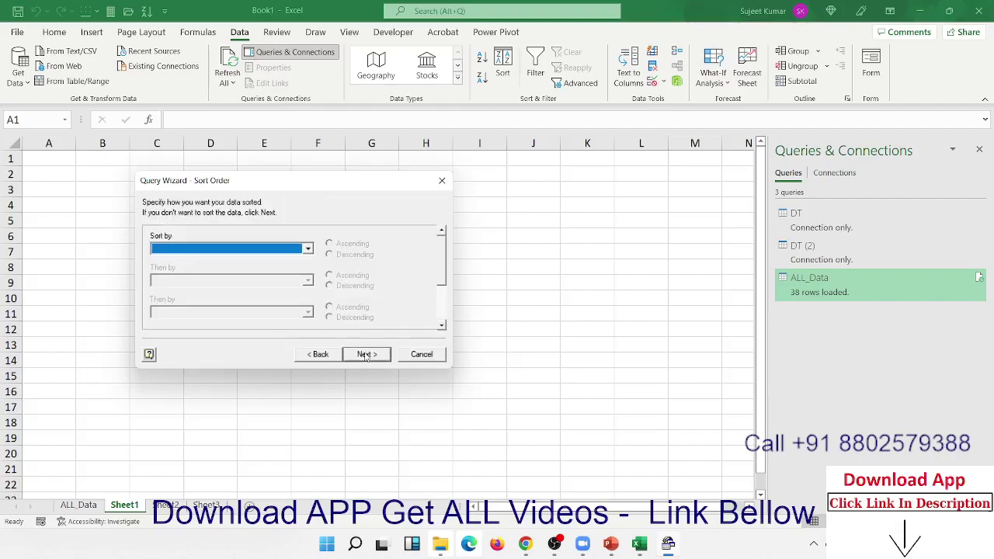
{"action": "left_click", "coordinate": [365, 354]}
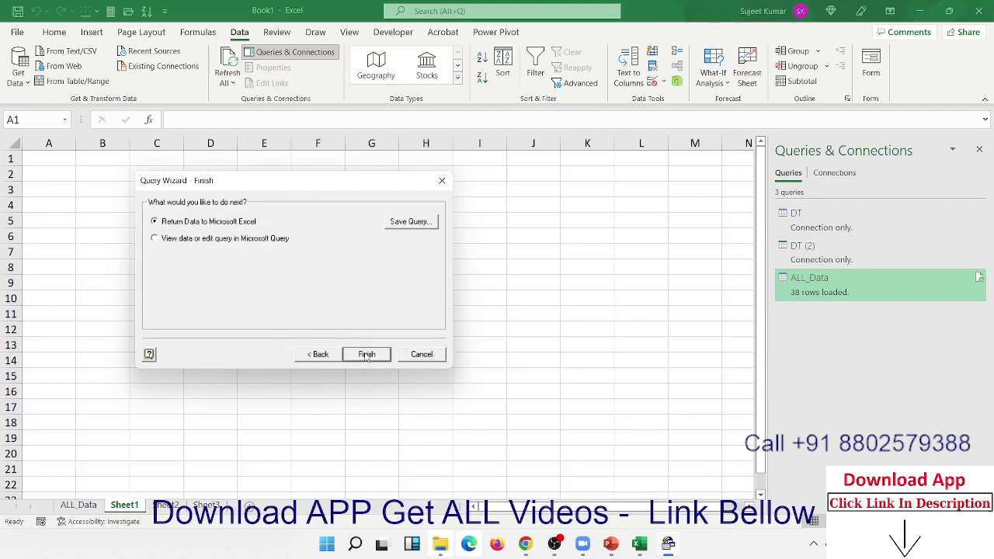
{"action": "left_click", "coordinate": [233, 239]}
{"action": "left_click", "coordinate": [366, 354]}
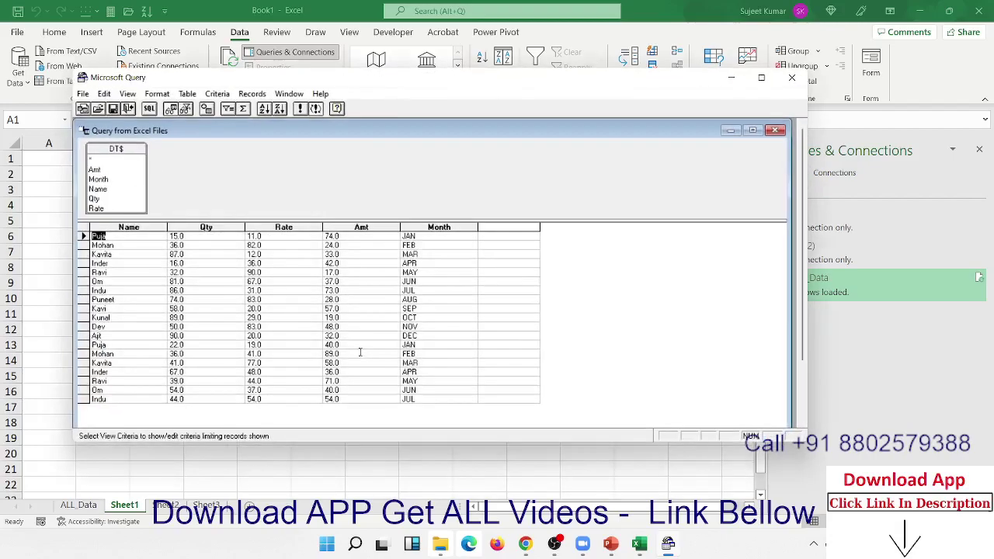
Open the query's SELECT … FROM SQL statement for editing.
{"action": "mouse_move", "coordinate": [276, 82]}
{"action": "left_mouse_down"}
{"action": "mouse_move", "coordinate": [219, 26]}
{"action": "mouse_move", "coordinate": [288, 58]}
{"action": "left_mouse_up"}
{"action": "left_click", "coordinate": [239, 233]}
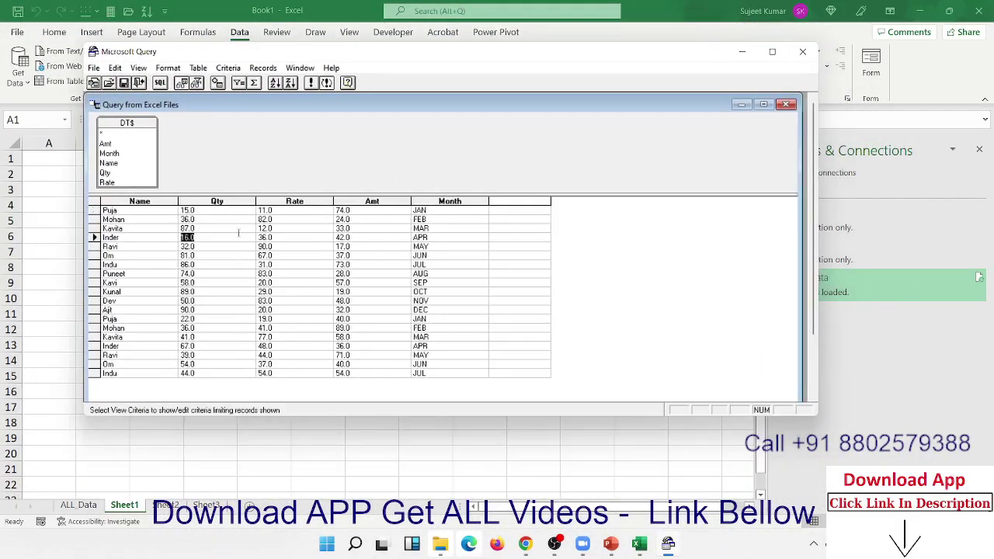
{"action": "left_click", "coordinate": [160, 82]}
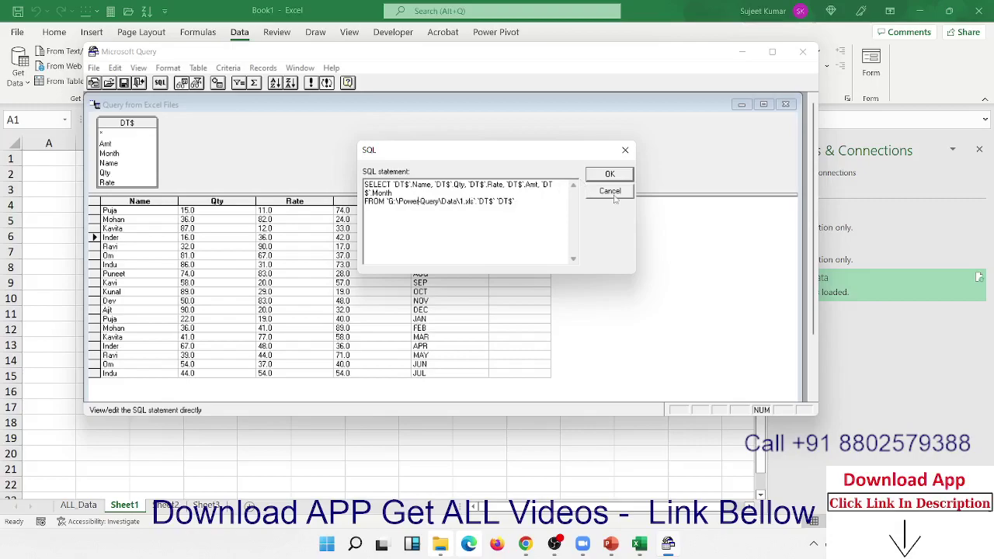
Replace the SELECT field list with * and add 'union all' after the FROM DT$ line.
{"action": "left_click_drag", "start_coordinate": [525, 203], "coordinate": [309, 159]}
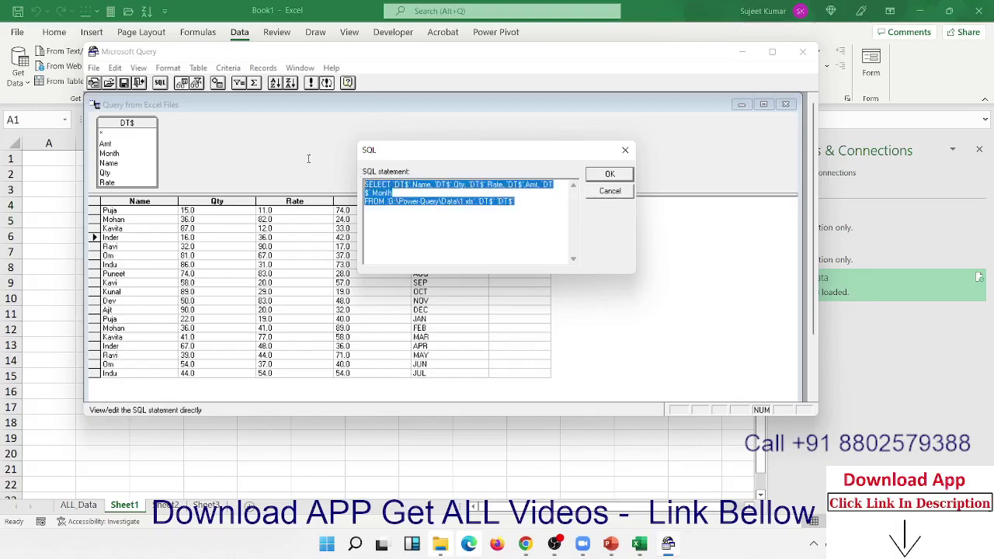
{"action": "left_click", "coordinate": [375, 201]}
{"action": "left_click_drag", "start_coordinate": [525, 215], "coordinate": [292, 157]}
{"action": "left_click", "coordinate": [378, 223]}
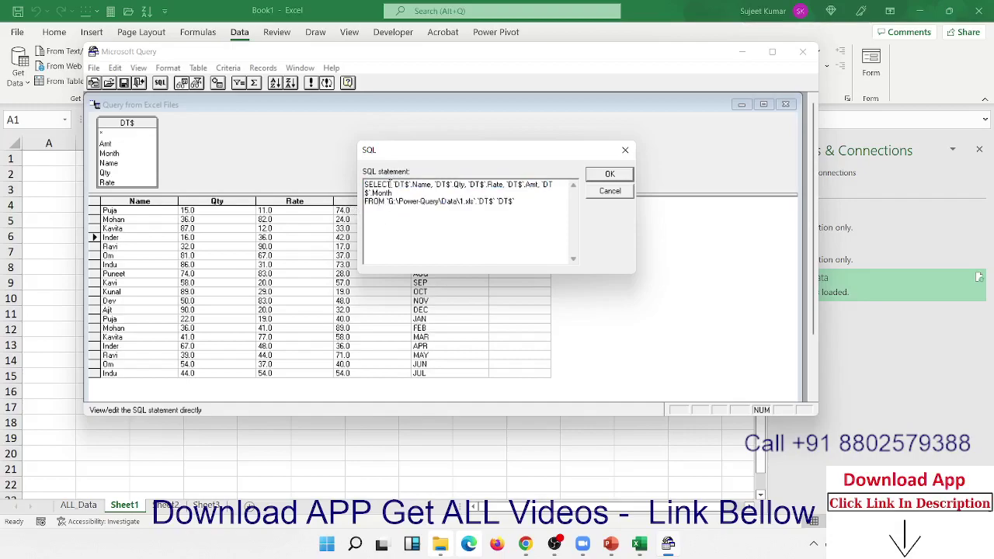
{"action": "mouse_move", "coordinate": [394, 184]}
{"action": "left_mouse_down"}
{"action": "mouse_move", "coordinate": [514, 201]}
{"action": "mouse_move", "coordinate": [556, 176]}
{"action": "mouse_move", "coordinate": [559, 191]}
{"action": "left_mouse_up"}
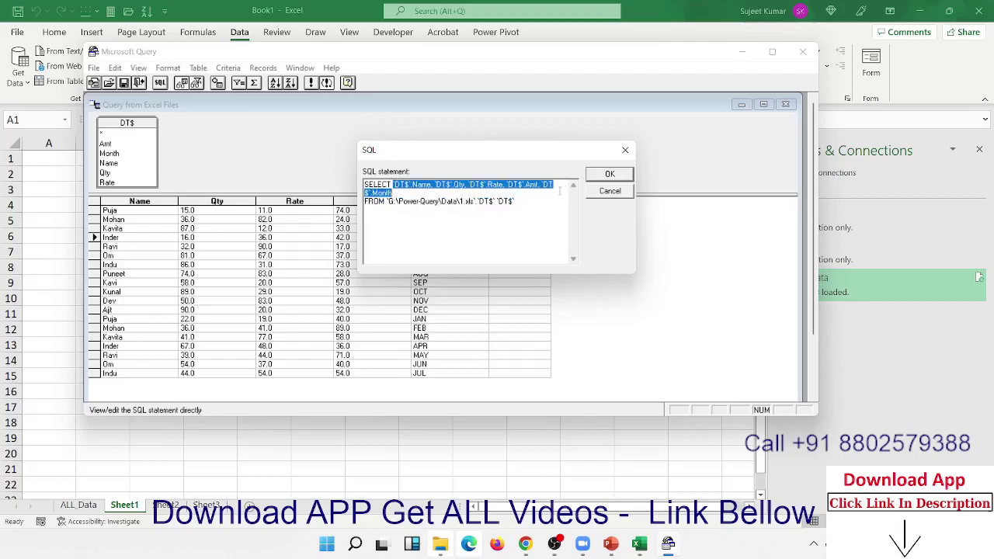
{"action": "key", "text": "Delete"}
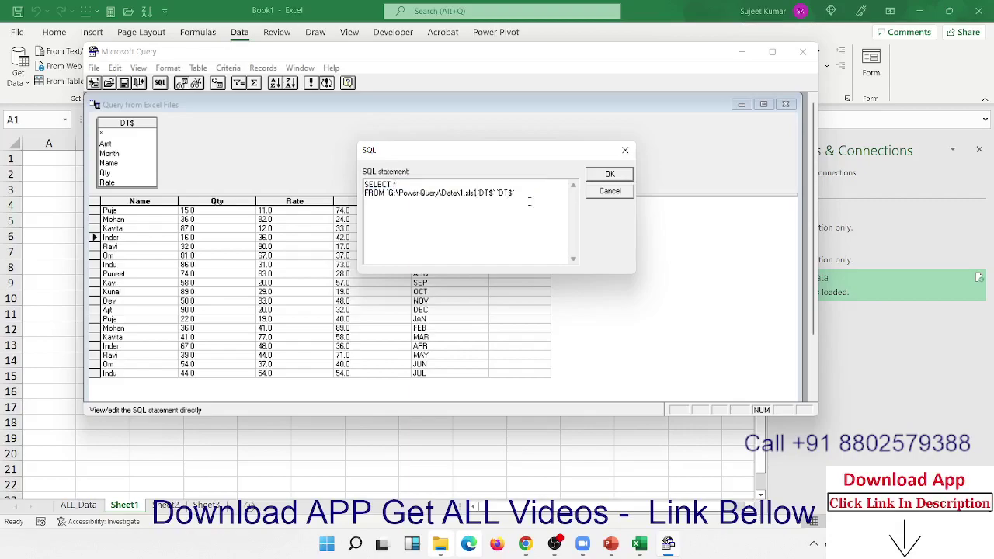
{"action": "left_click", "coordinate": [536, 194]}
{"action": "type", "text": "on a"}
{"action": "type", "text": "ll"}
Paste a second SELECT * FROM DT$ pair below and change its file from 1.xls to 2.xls.
{"action": "left_click_drag", "start_coordinate": [515, 194], "coordinate": [364, 183]}
{"action": "key", "text": "ctrl+c"}
{"action": "left_click", "coordinate": [409, 204]}
{"action": "key", "text": "ctrl+v"}
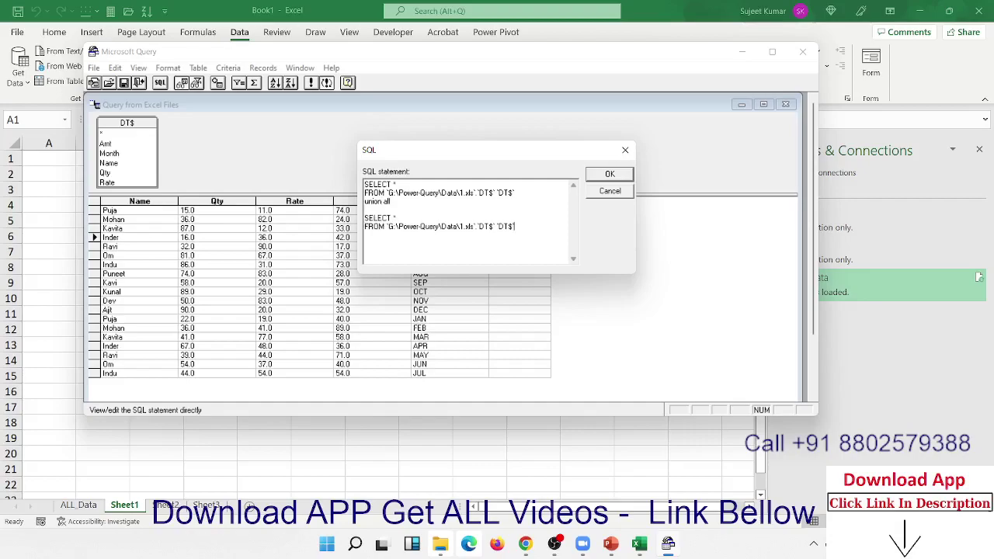
{"action": "double_click", "coordinate": [463, 226]}
{"action": "type", "text": "2"}
Run the UNION ALL query past the graphical warning, check both Indu rows, and return the data to Excel.
{"action": "left_click", "coordinate": [610, 178]}
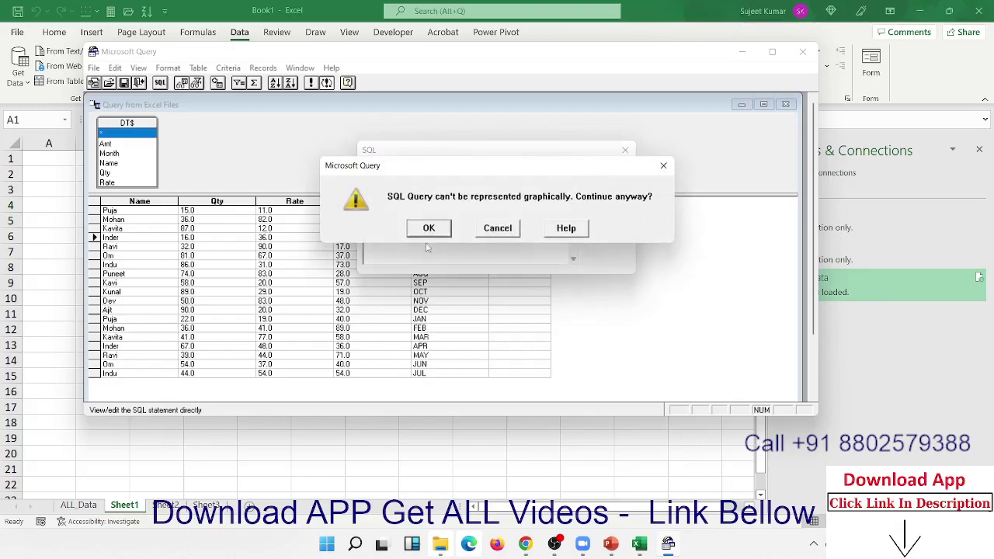
{"action": "left_click", "coordinate": [431, 227]}
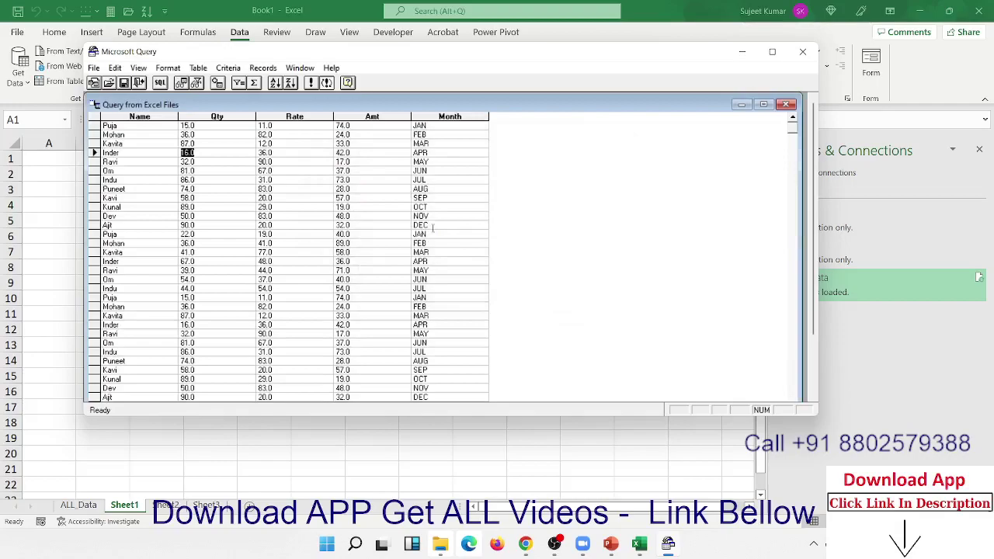
{"action": "left_click", "coordinate": [302, 182]}
{"action": "left_click", "coordinate": [187, 189]}
{"action": "left_click", "coordinate": [343, 170]}
{"action": "left_click", "coordinate": [420, 188]}
{"action": "left_click", "coordinate": [423, 252]}
{"action": "left_click", "coordinate": [377, 289]}
{"action": "left_click", "coordinate": [287, 285]}
{"action": "left_click", "coordinate": [96, 69]}
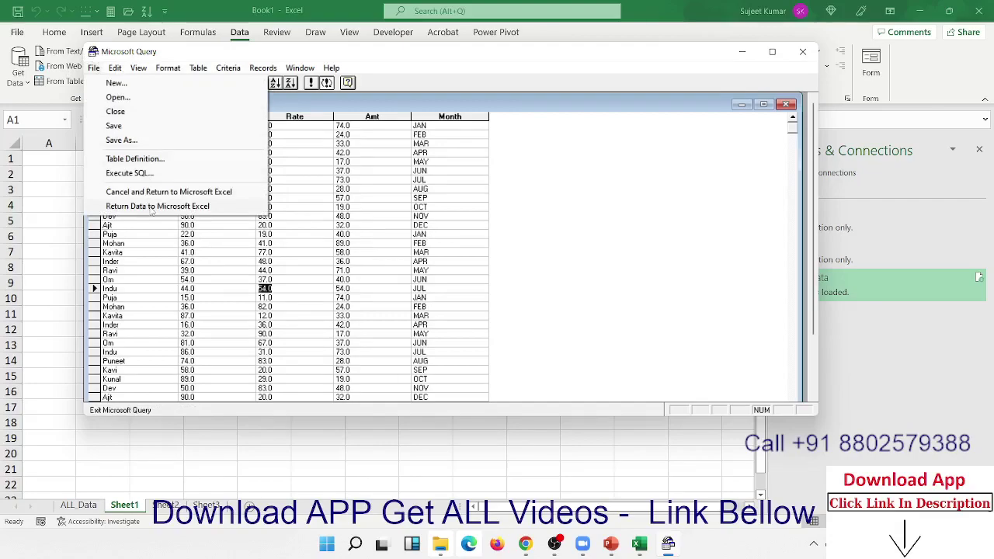
{"action": "left_click", "coordinate": [152, 208]}
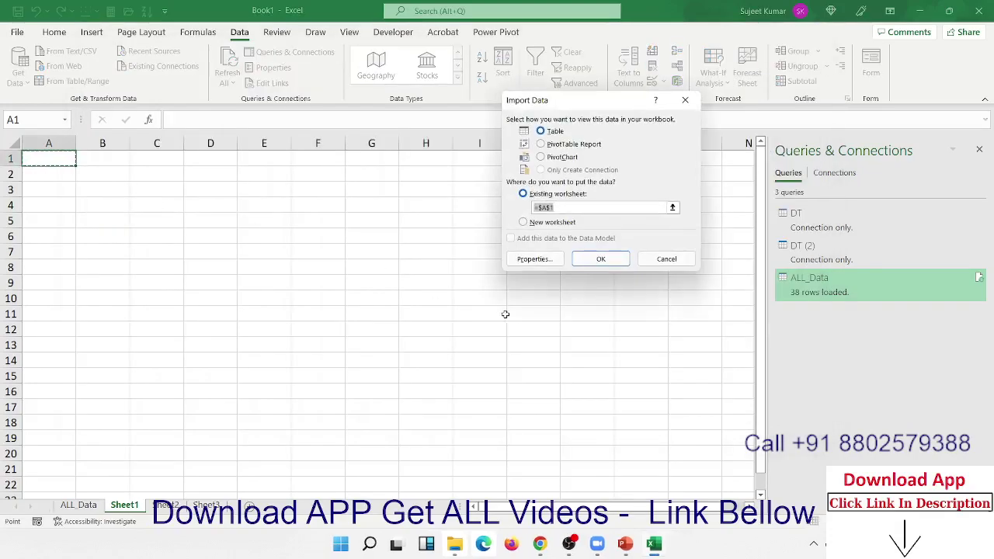
Import the combined rows as a table at $A$1 and scroll through the Name, Qty, Rate, Amt, Month data.
{"action": "left_click", "coordinate": [601, 259]}
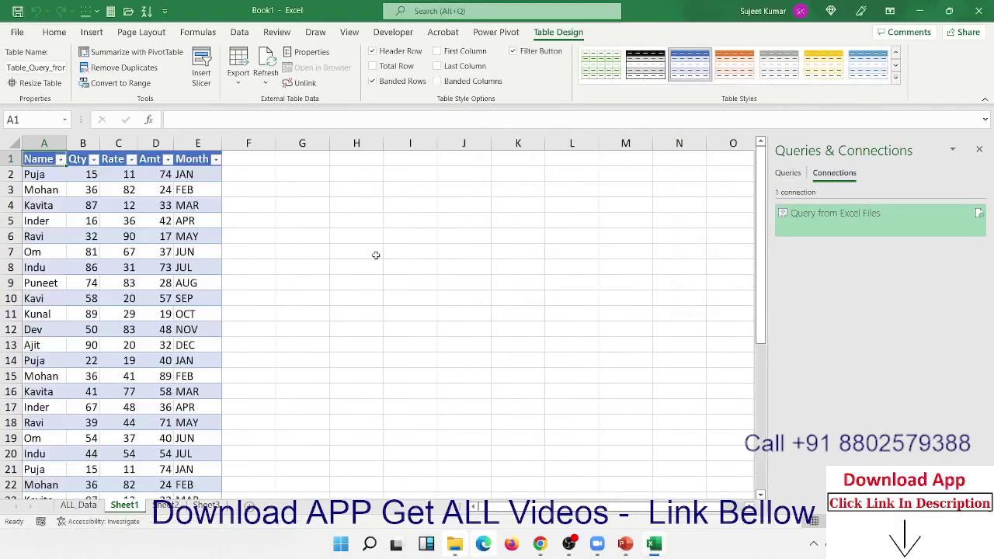
{"action": "left_click", "coordinate": [187, 207]}
{"action": "scroll", "coordinate": [190, 213], "scroll_direction": "down", "scroll_amount": 7}
{"action": "scroll", "coordinate": [194, 217], "scroll_direction": "down", "scroll_amount": 3}
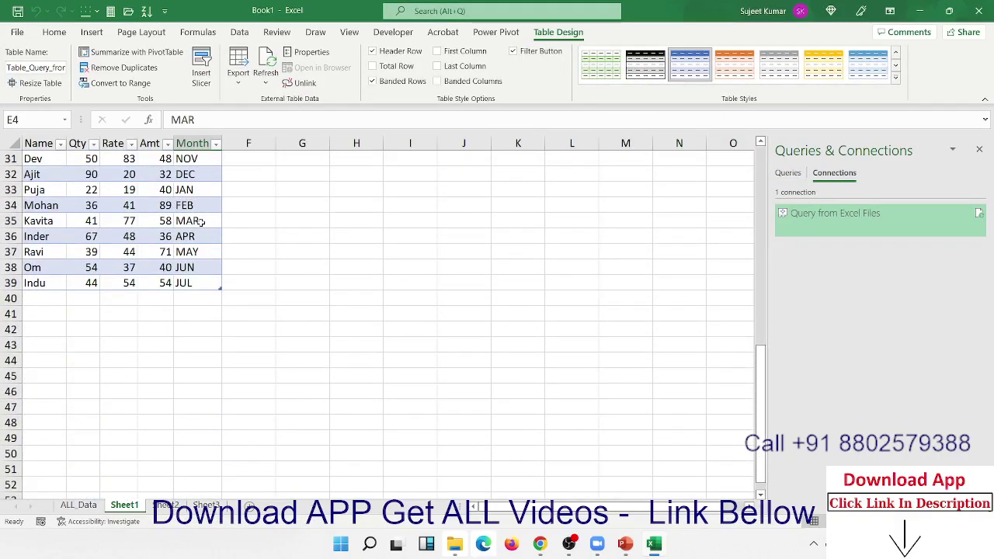
{"action": "scroll", "coordinate": [201, 222], "scroll_direction": "up", "scroll_amount": 3}
{"action": "scroll", "coordinate": [195, 220], "scroll_direction": "up", "scroll_amount": 7}
{"action": "left_click", "coordinate": [129, 206]}
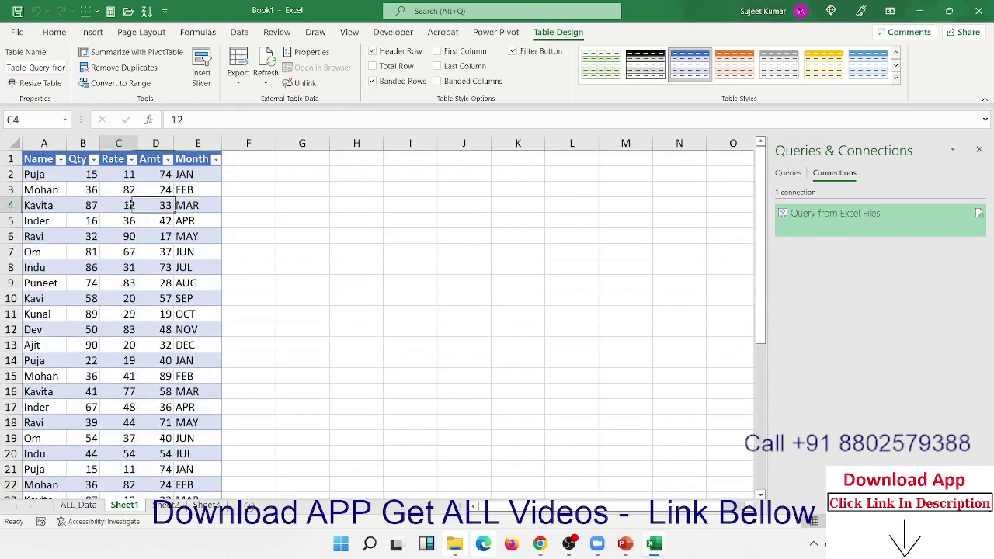
{"action": "scroll", "coordinate": [129, 205], "scroll_direction": "down", "scroll_amount": 6}
{"action": "scroll", "coordinate": [129, 205], "scroll_direction": "down", "scroll_amount": 7}
{"action": "scroll", "coordinate": [129, 205], "scroll_direction": "up", "scroll_amount": 13}
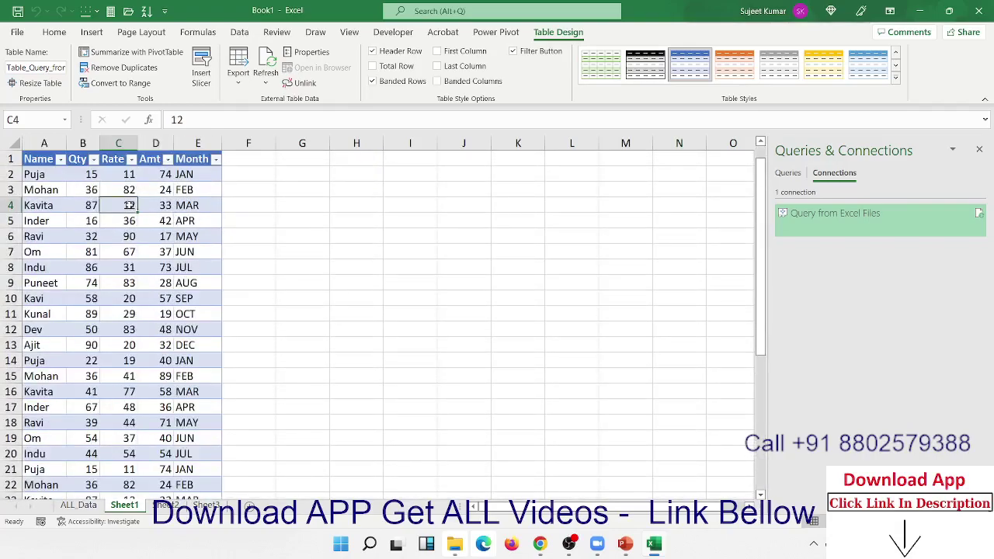